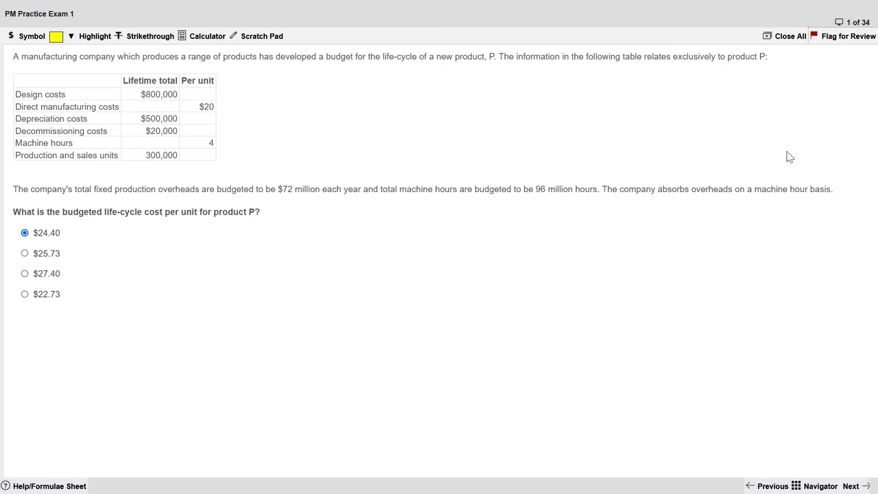
- Open the scratchpad and list the three cost headings "Fixed costs", "Var" and "OH" on separate lines
click(261, 35)
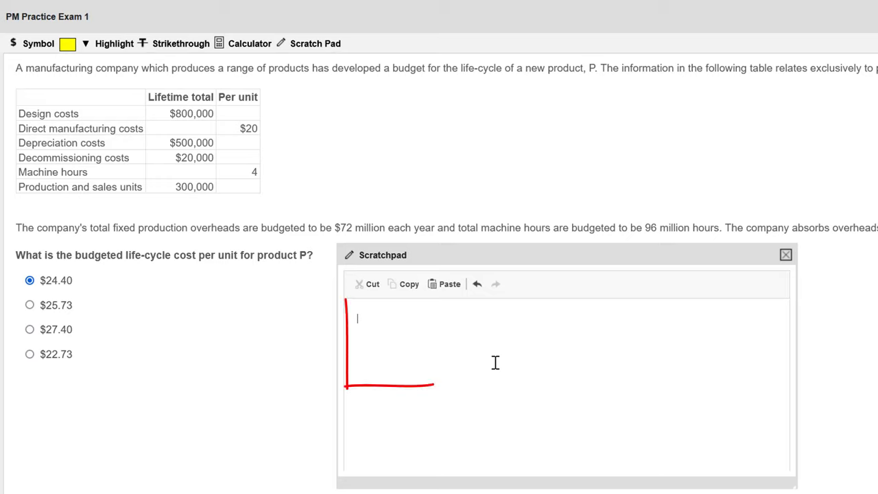
text(Fixed costs)
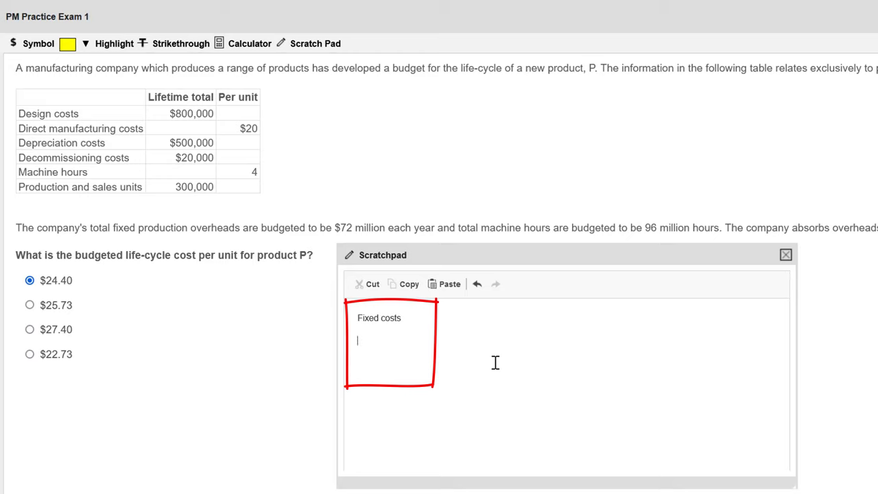
text(Var)
key(Return)
text(OH)
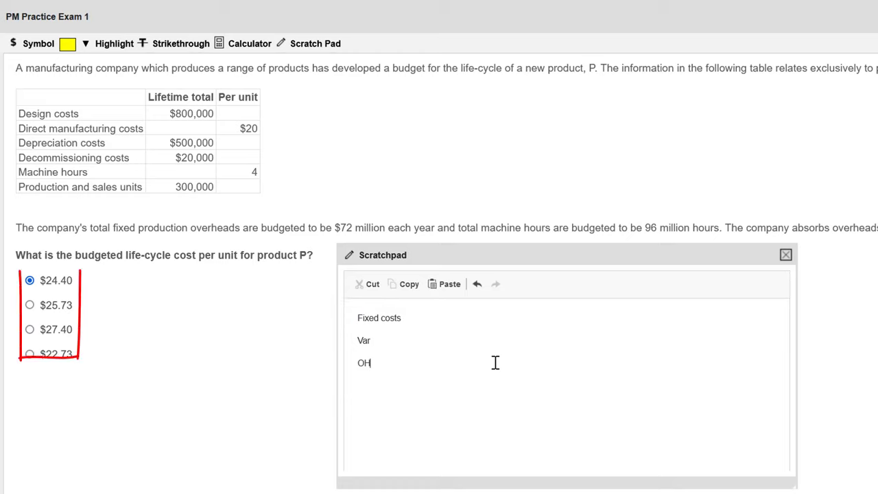
- Add the per-unit calculation (800+500+20)/300 to the "Fixed costs" line of the scratchpad
click(442, 320)
text((800)
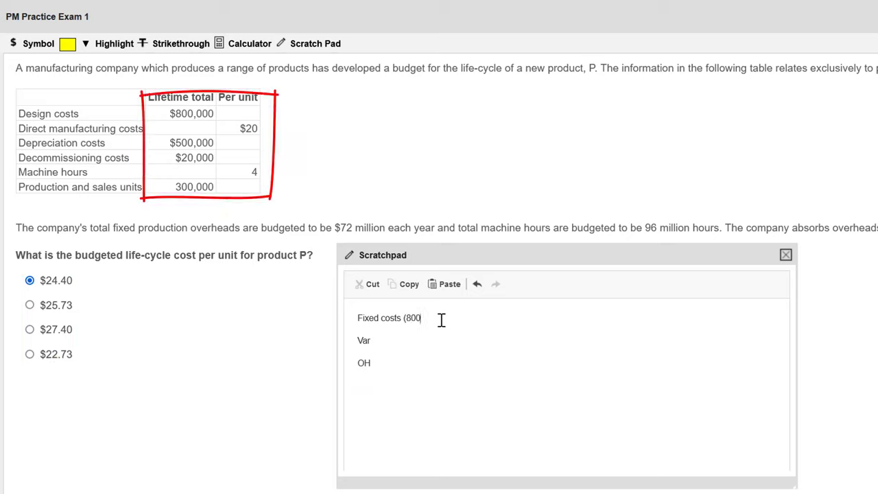
text(+500+2)
text(0))
text(+20)
text())
text(/300)
- Note 20 on the "Var" line and the overhead calculation 72/96 * 4 on the "OH" line
click(441, 334)
text(20 OH)
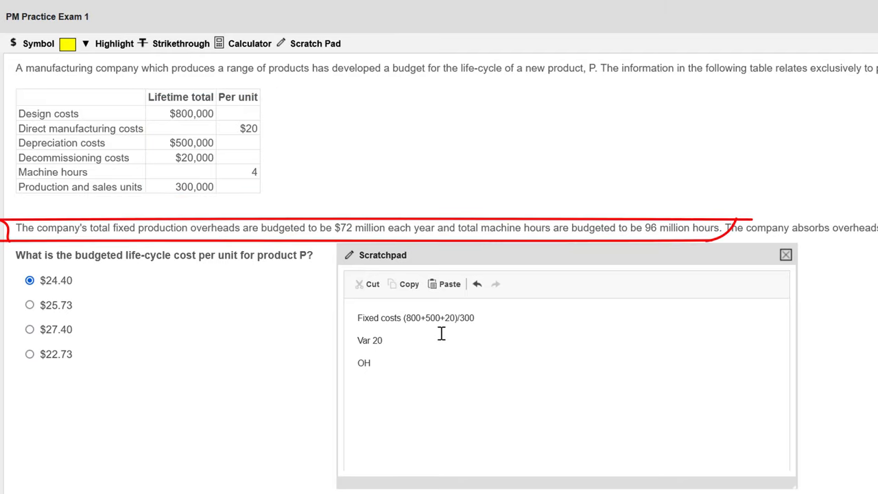
text( 72/96)
text(* 4)
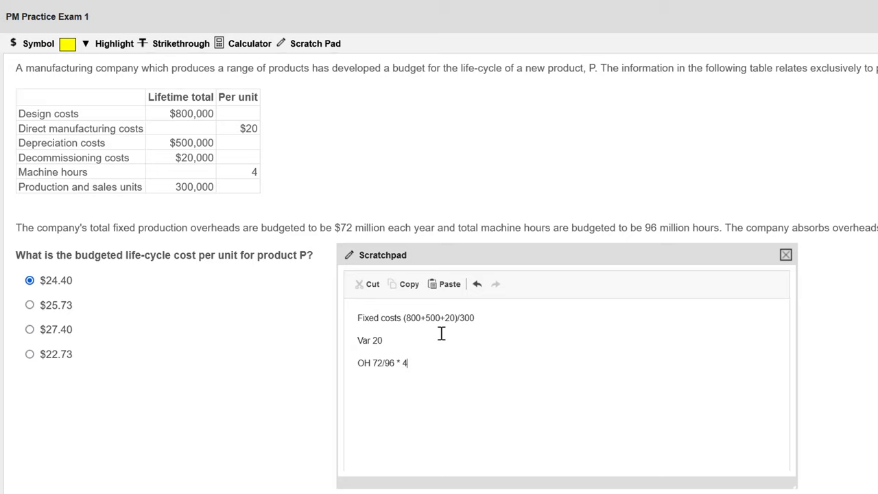
- Record the results 4.4 for fixed costs and 3 for OH, and choose $27.40 as the life-cycle cost answer
click(488, 298)
text(= 4.4)
key(Down)
key(End)
text(= 3)
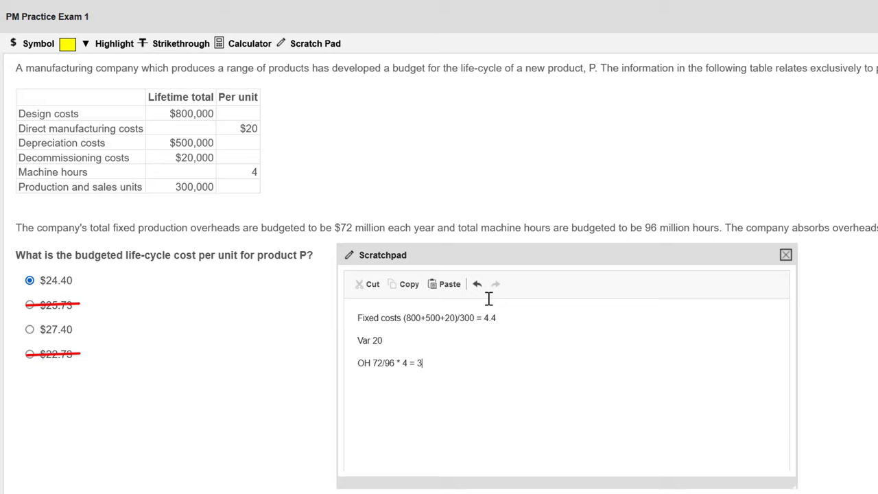
click(30, 330)
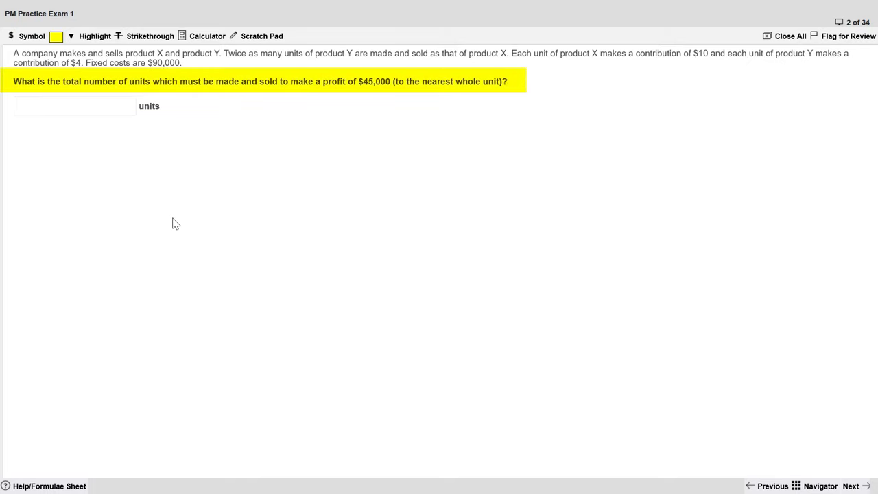
- Reopen the scratchpad for the total units question and clear all notes left from the previous question
click(253, 37)
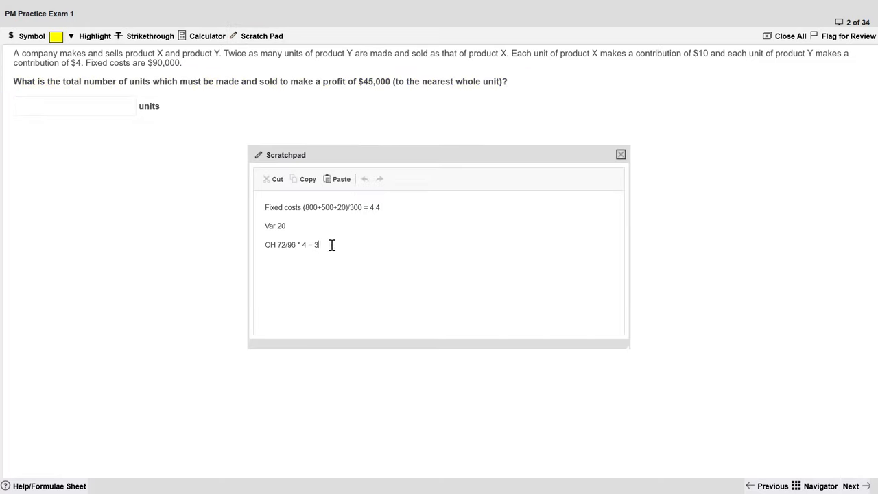
drag(333, 244, 243, 204)
key(Delete)
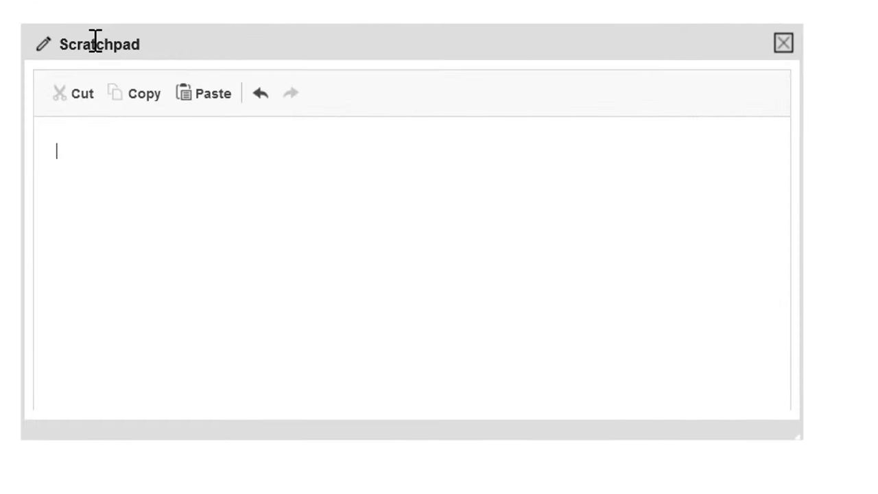
- Write the target profit formula (FC + TP) / CpU in the scratchpad, with brackets around FC + TP
text(FC + TP / )
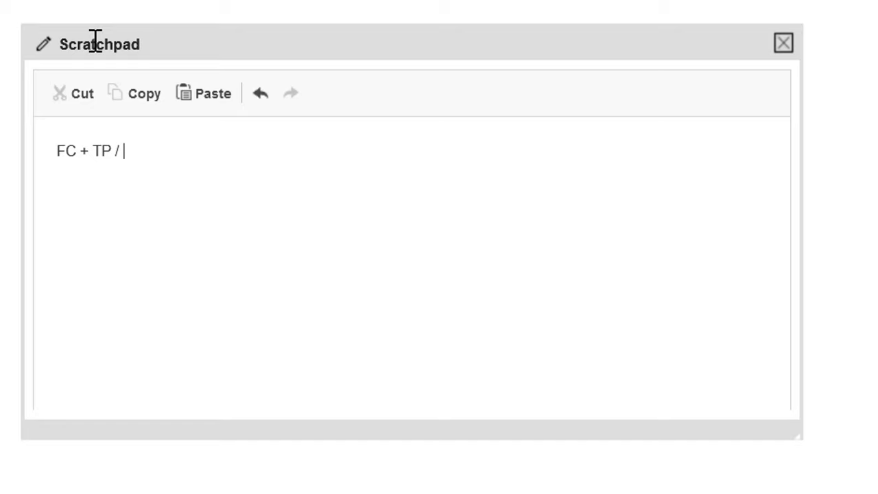
text(Cp)
text(U)
text())
drag(58, 152, 124, 151)
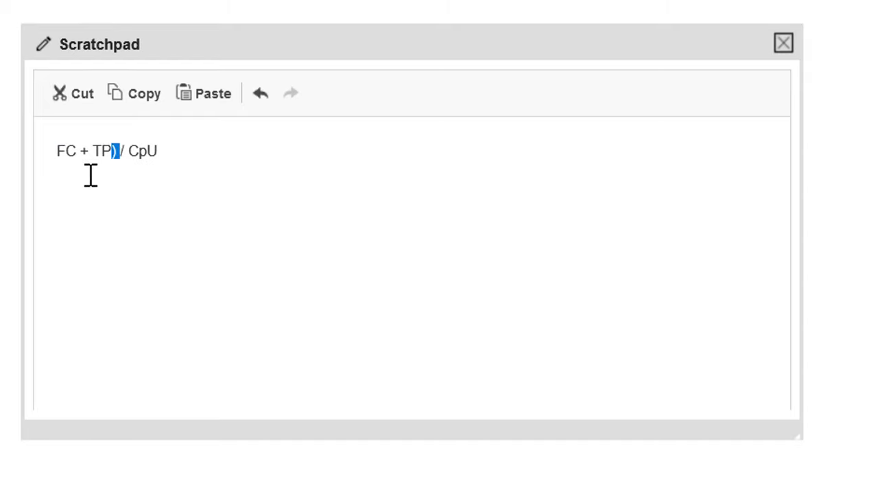
click(61, 163)
text(()
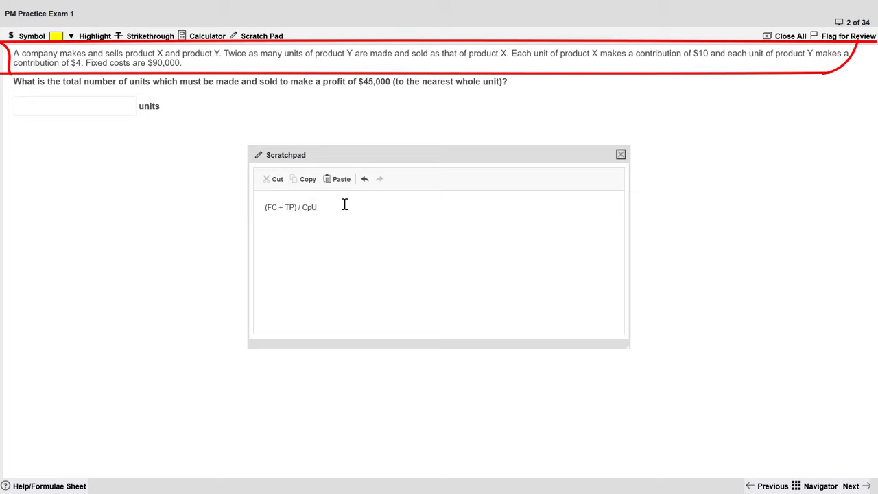
- Note the product mix as "packages" Y Y X and the contribution as "Contr / package: 18" beneath the formula
text(packages")
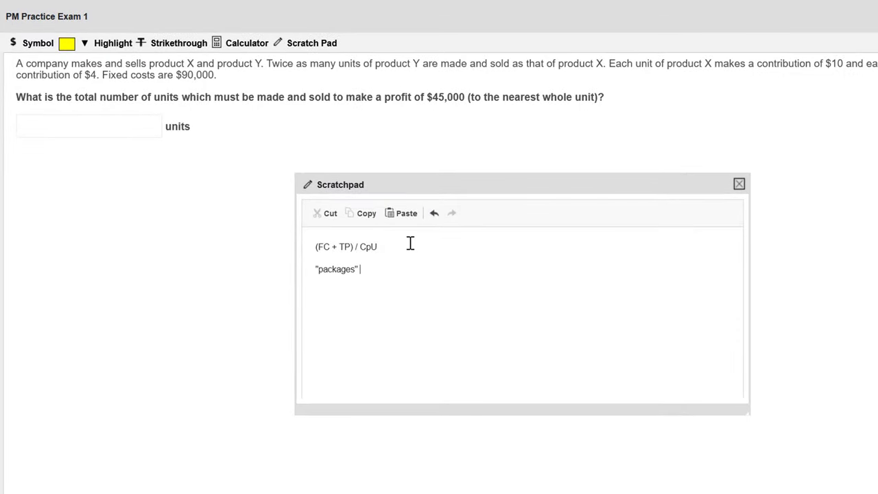
text(Y Y x)
key(BackSpace)
text(X)
key(Return)
text(Contr / package)
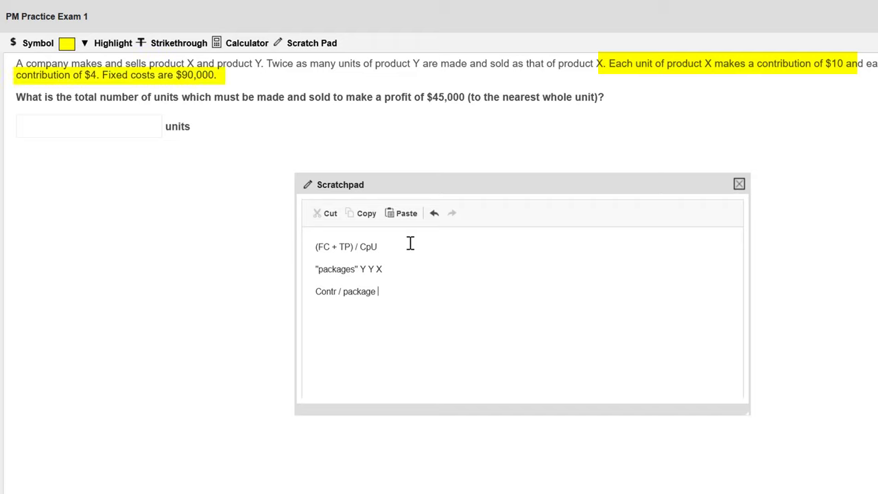
text(:)
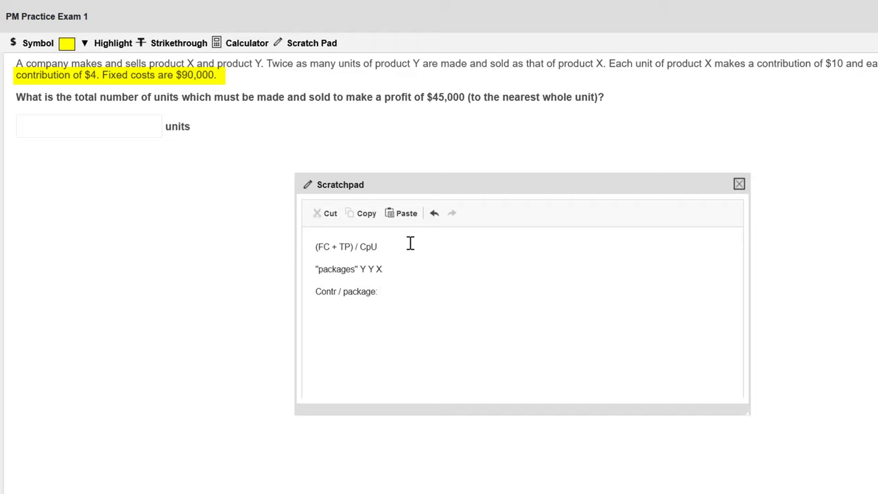
text( 18)
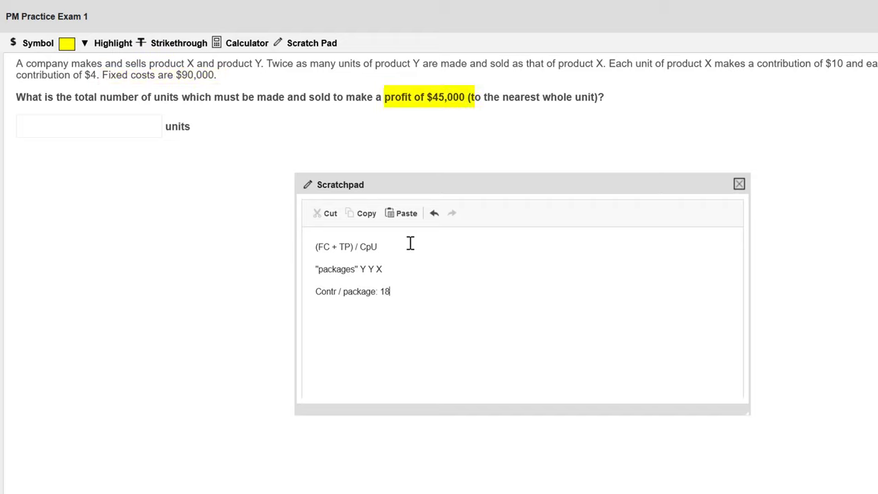
- Write the calculation (90000+45000)/18 = packages = 7500 * 3 = 22500, and enter 22500 as the units answer
key(Return)
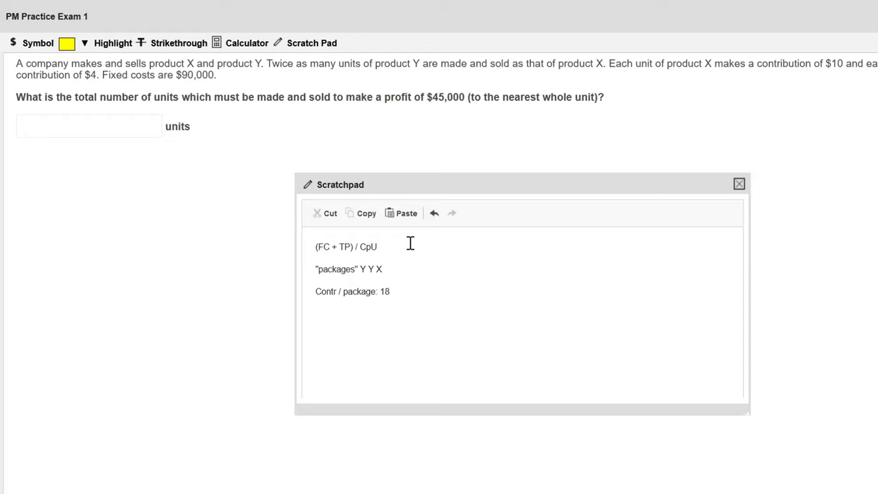
text(()
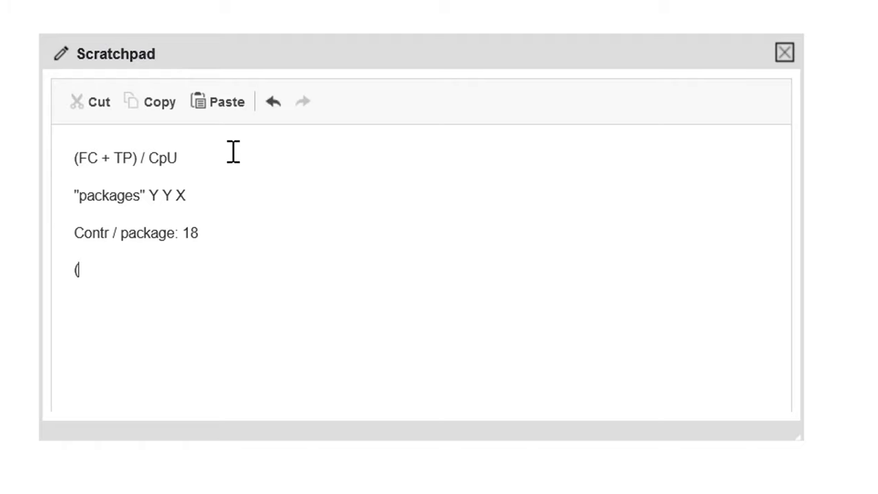
text(90000+)
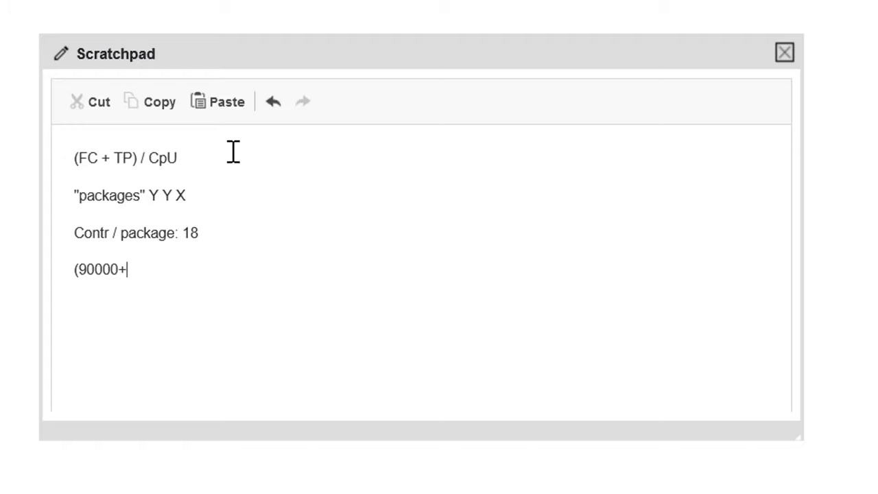
text(45000))
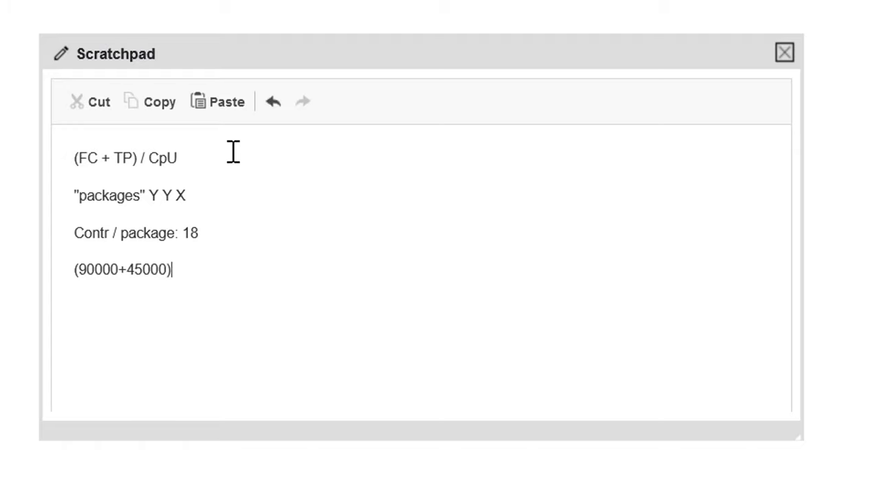
text(/18 = packages)
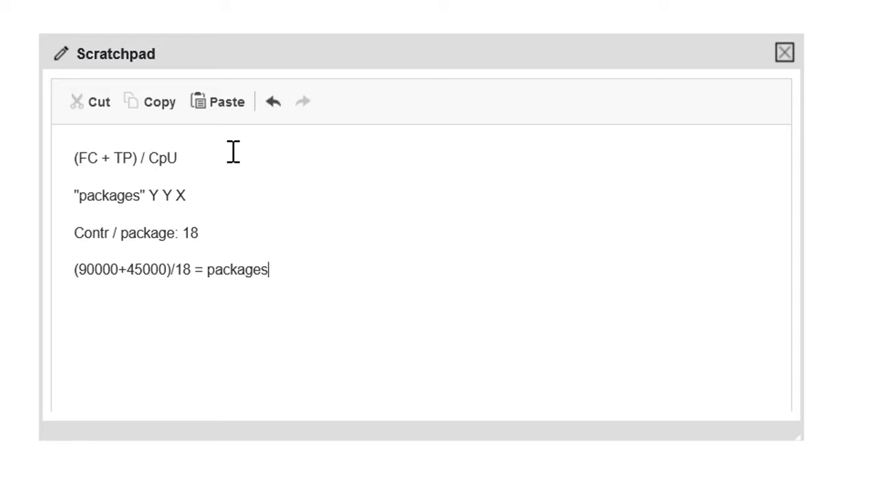
text(= 7500)
text(*)
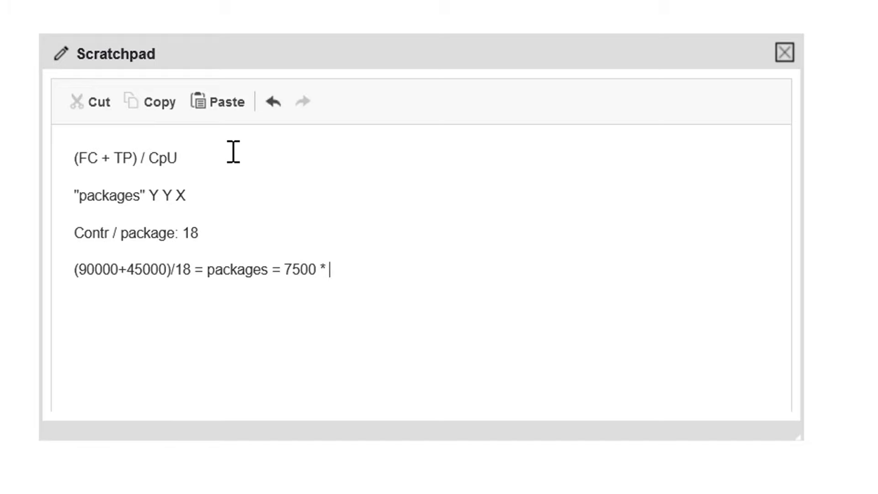
text(3 = 22500)
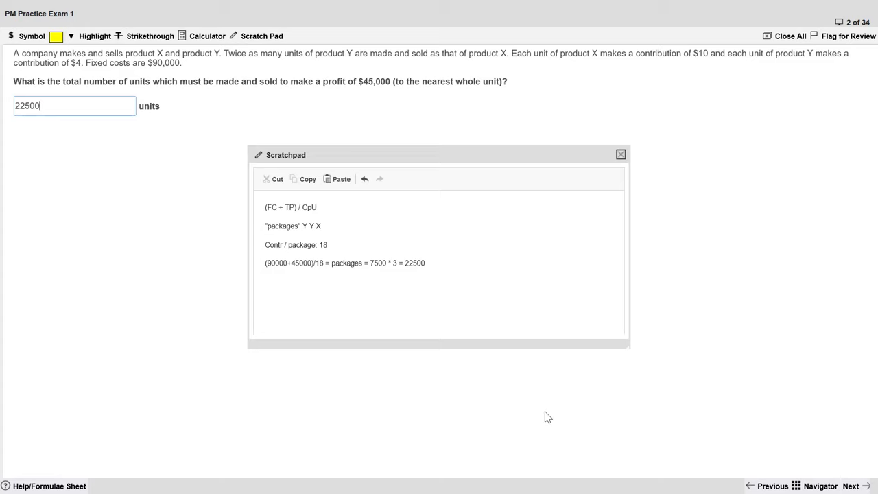
- Advance to the Product GX yield variance question and open the scratchpad beside its material tables
click(851, 486)
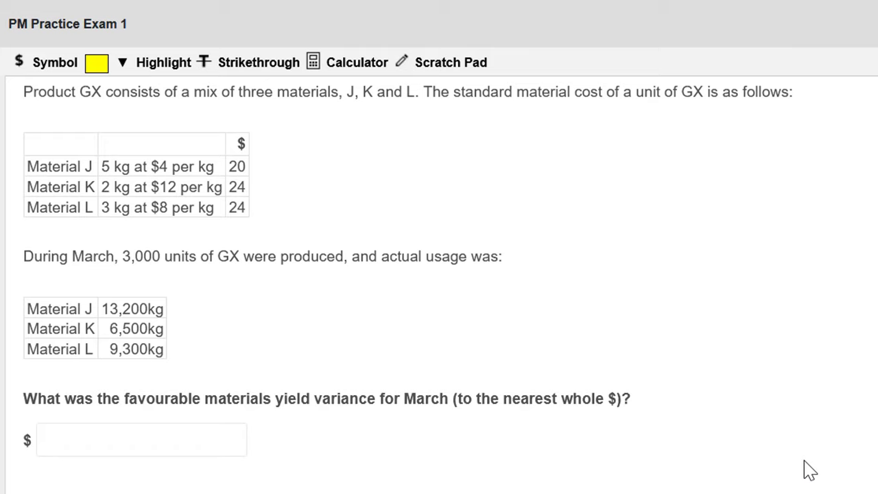
click(478, 63)
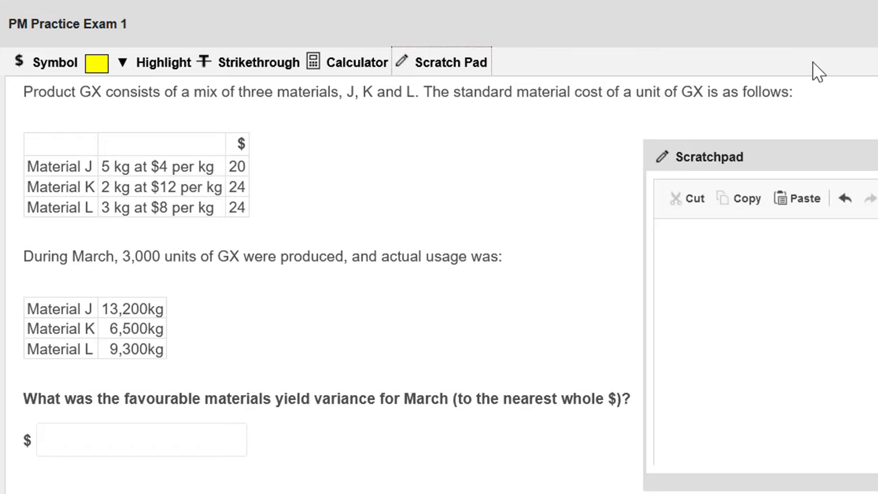
drag(836, 157, 752, 130)
click(738, 247)
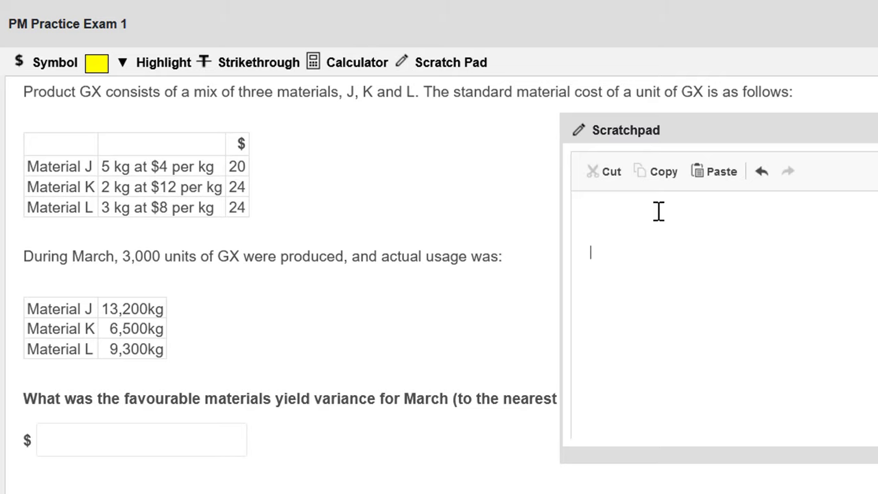
- Note the standard usage per unit in the scratchpad as "1 unit should use: 10kg"
text(1 unit should used)
key(BackSpace)
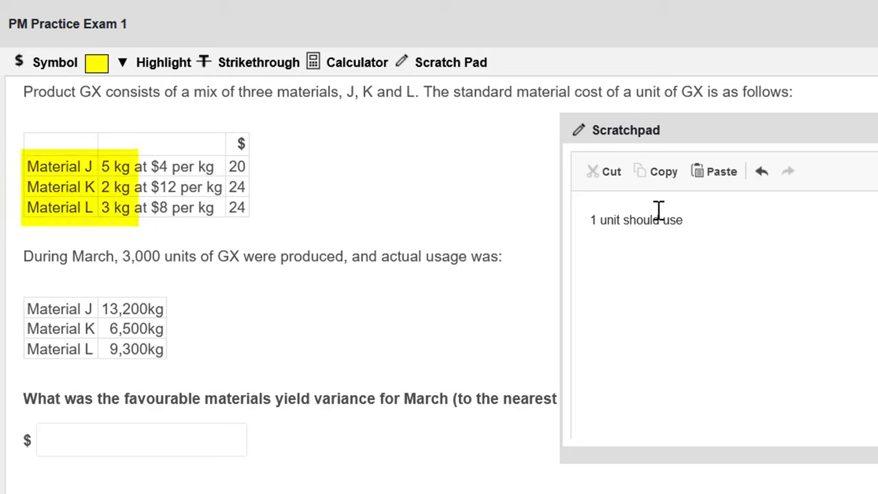
key(BackSpace)
text(: 10kg)
- Add the lines "3000 should use: 30000KG" and "3000 did use: 29000 KG" to compare standard and actual usage
key(Return)
key(Return)
text(30)
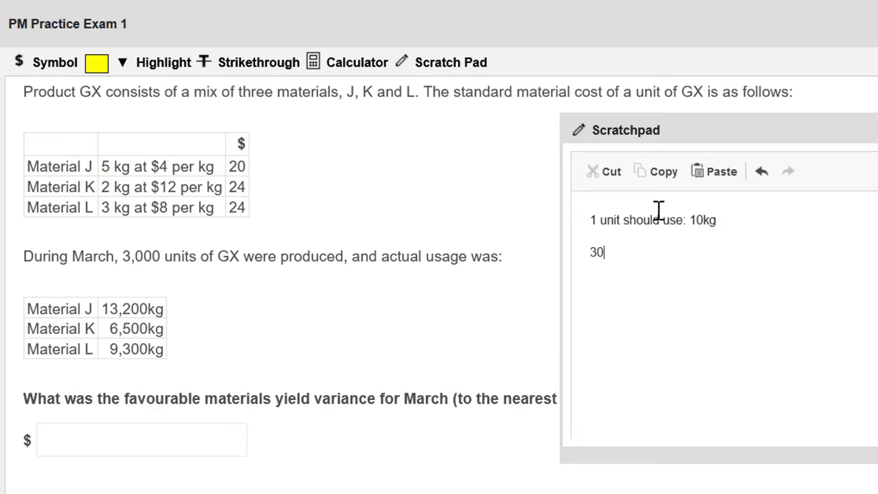
text(00 should )
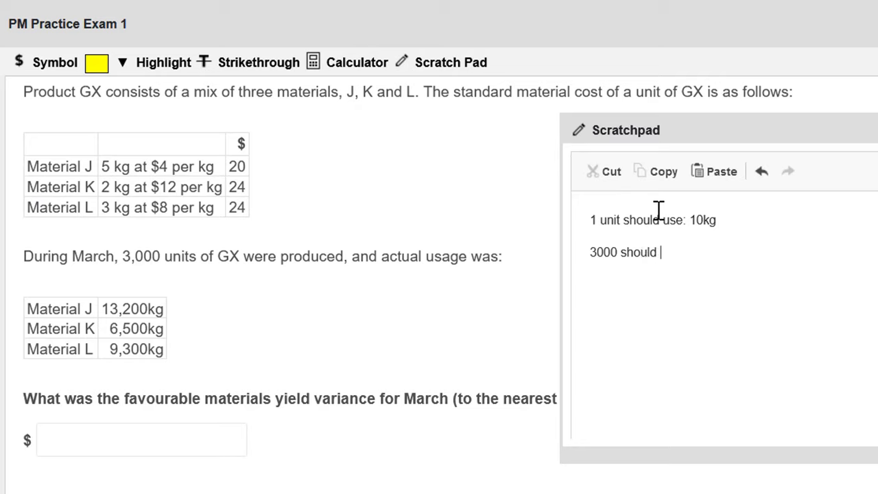
text(use: 30000KG)
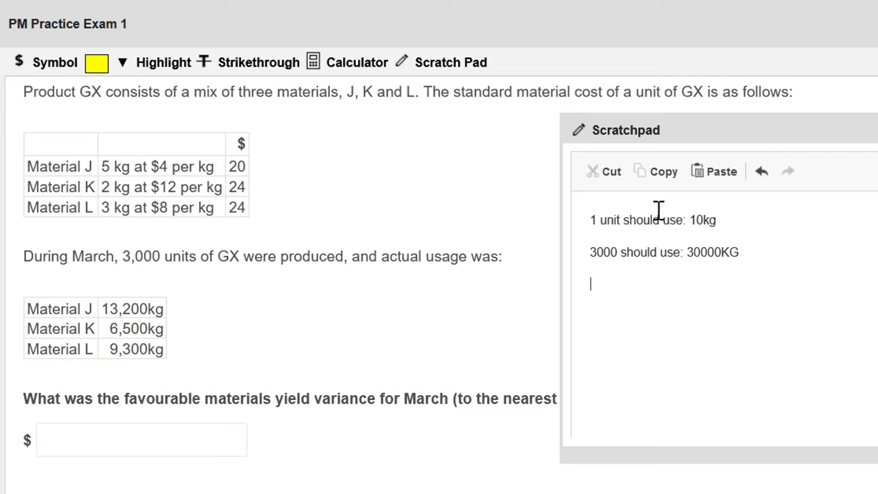
text(3000 did use)
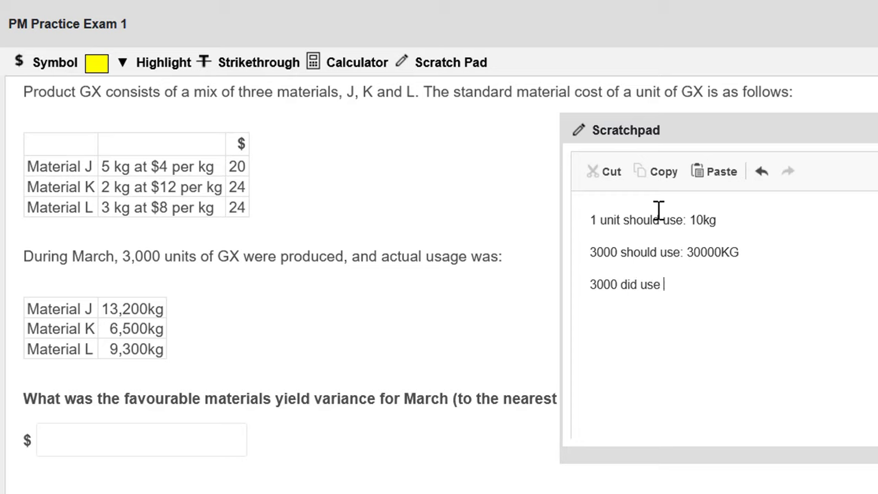
text(: 29000 KG)
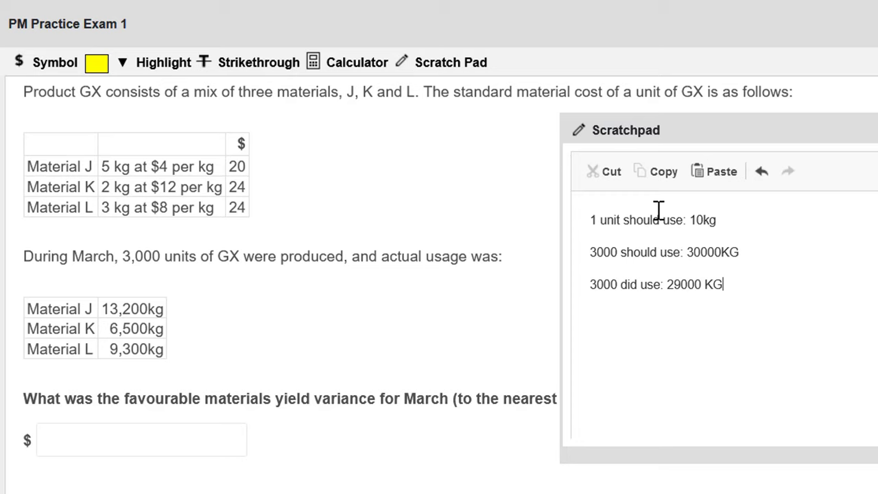
- Add the standard cost line "1 unit should cost: $68 / 10 = $6.8 KG" to the scratchpad
key(Return)
text(1 unit should cost)
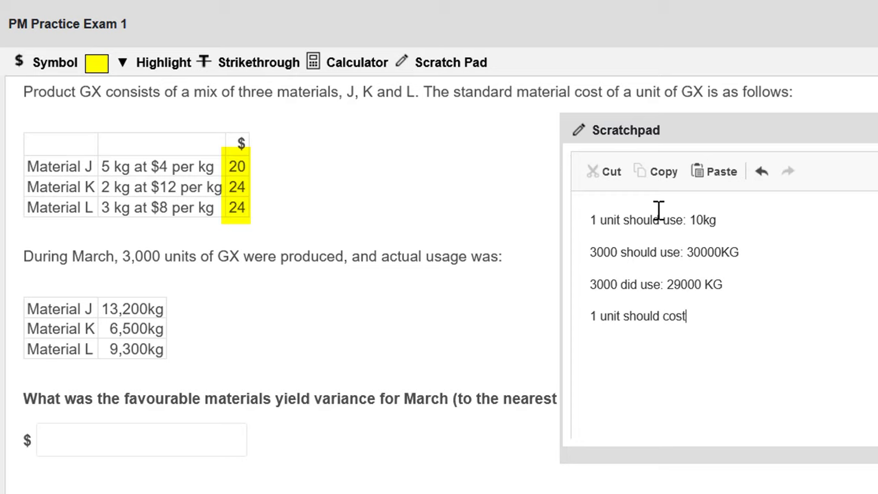
text(: 68)
key(Left)
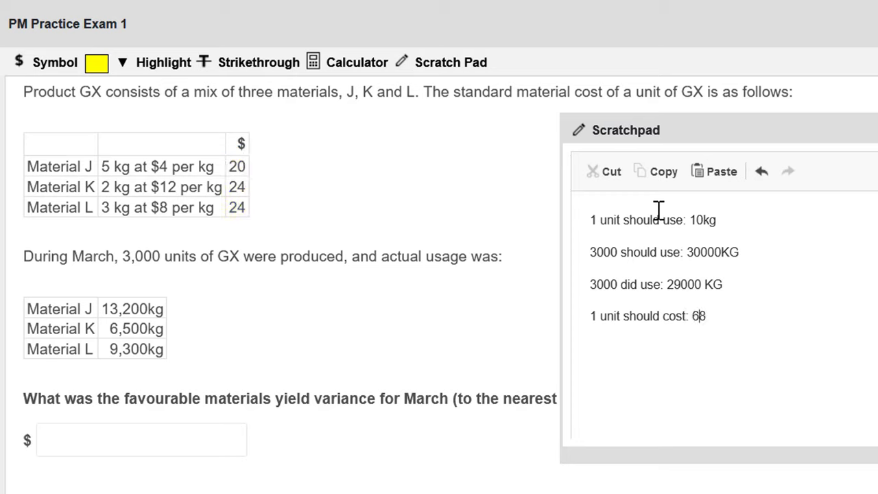
key(Left)
text($)
key(Right)
key(Right)
text(/ 10 = )
text(6)
key(BackSpace)
text($6.)
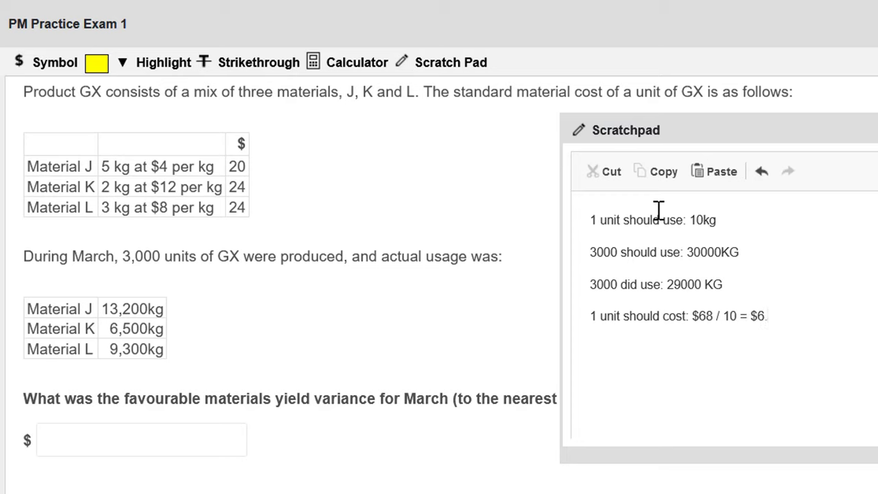
text(8 KG)
- Note "saved 1000KG, variance ...6800F" in the scratchpad and enter the variance figure as the materials yield variance answer
key(Return)
text(save)
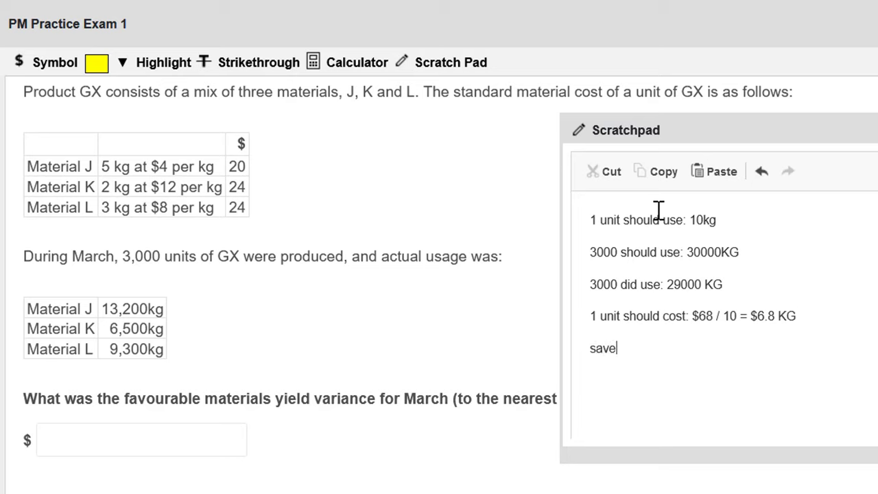
text(d 1000KG, variance)
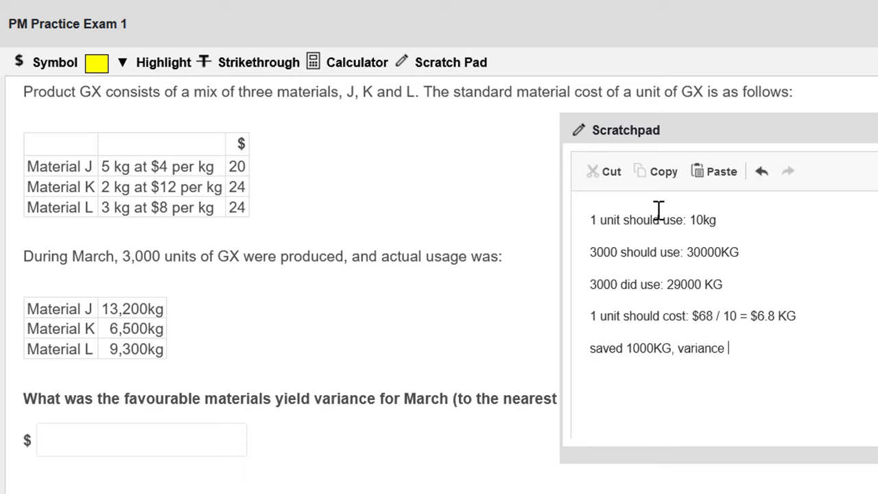
text( ...)
text(8)
text(800)
text(F)
click(234, 447)
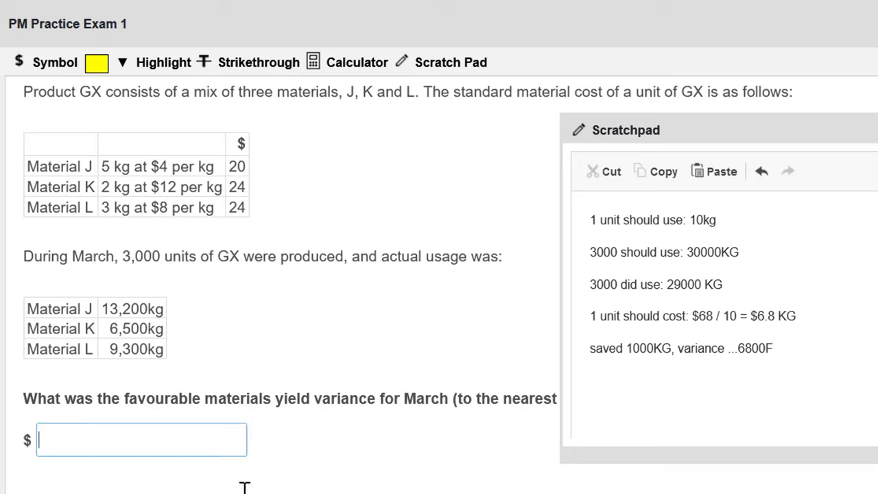
text(68)
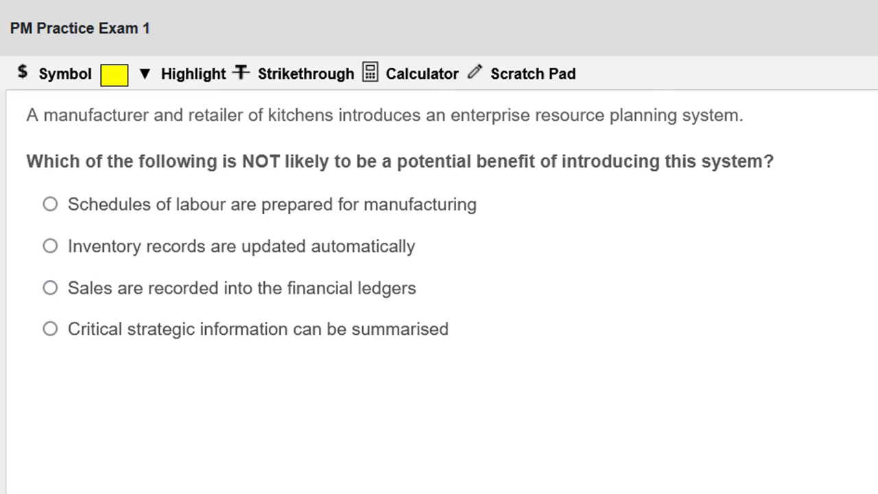
- Answer the enterprise resource planning question with "Critical strategic information can be summarised" as the unlikely benefit
mouse_move(30, 180)
mouse_down()
mouse_move(380, 312)
mouse_move(488, 180)
mouse_up()
drag(25, 184, 499, 184)
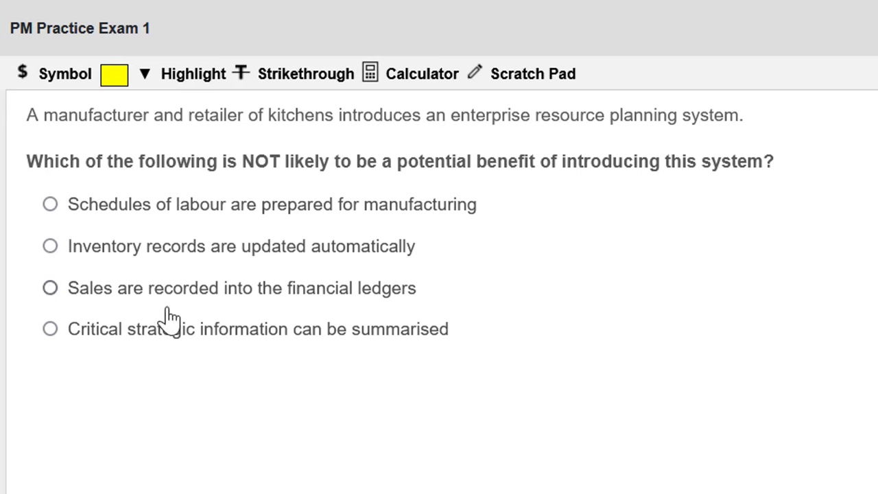
click(48, 340)
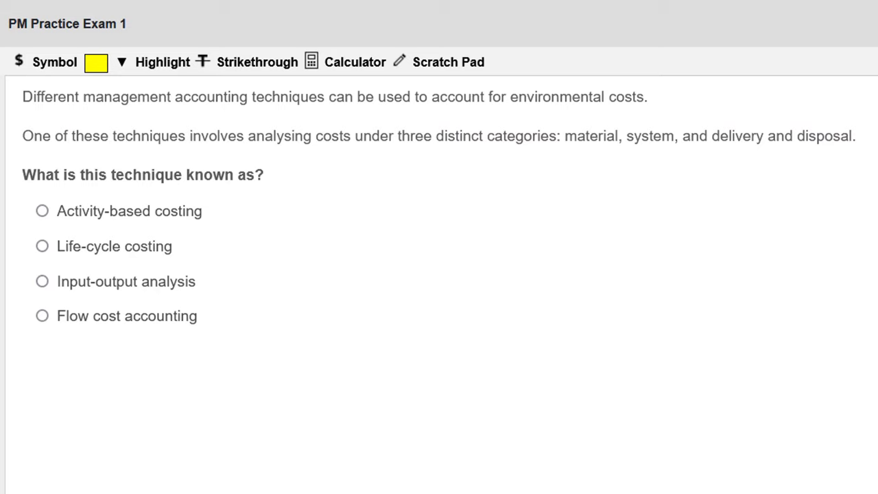
mouse_move(21, 163)
mouse_down()
mouse_move(280, 334)
mouse_move(288, 162)
mouse_up()
drag(22, 166, 293, 166)
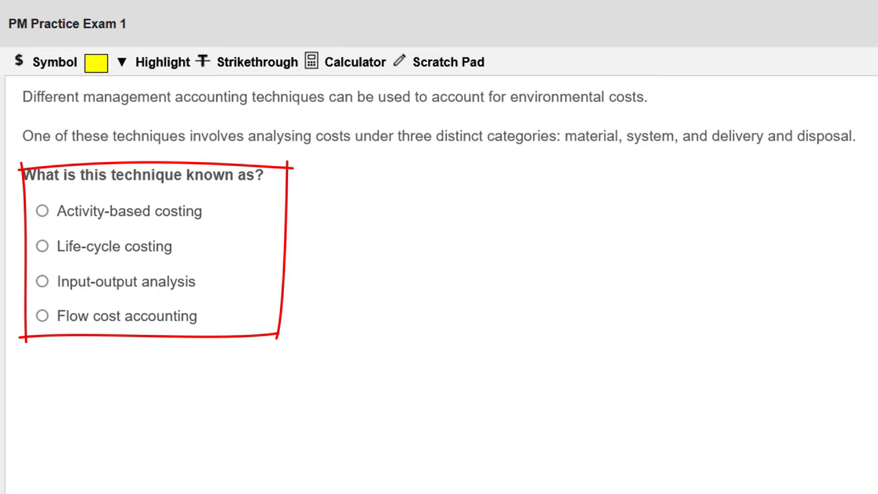
key(Escape)
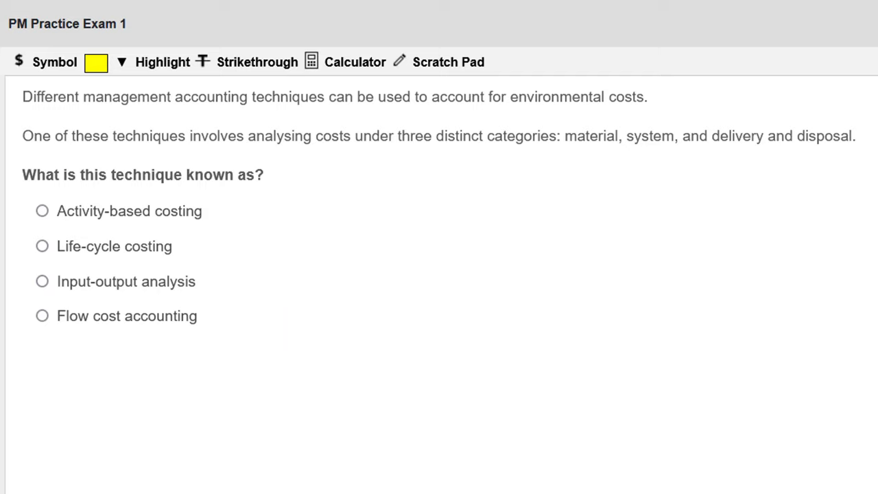
drag(34, 281, 200, 281)
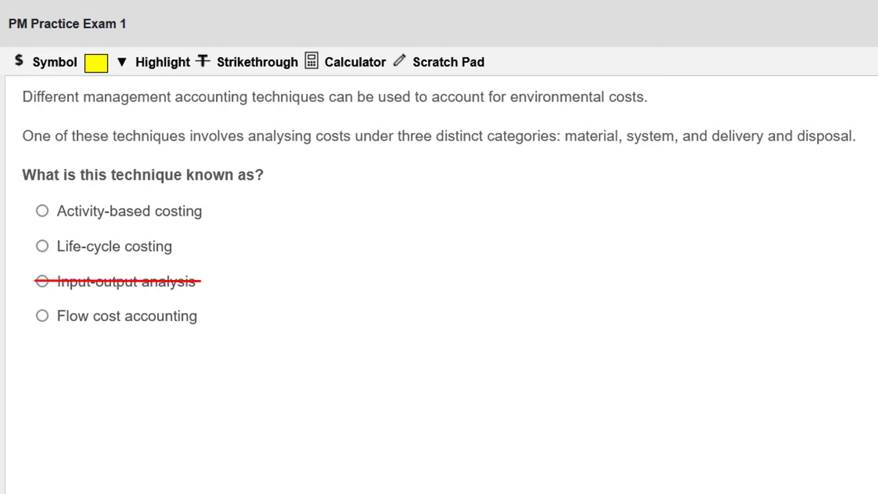
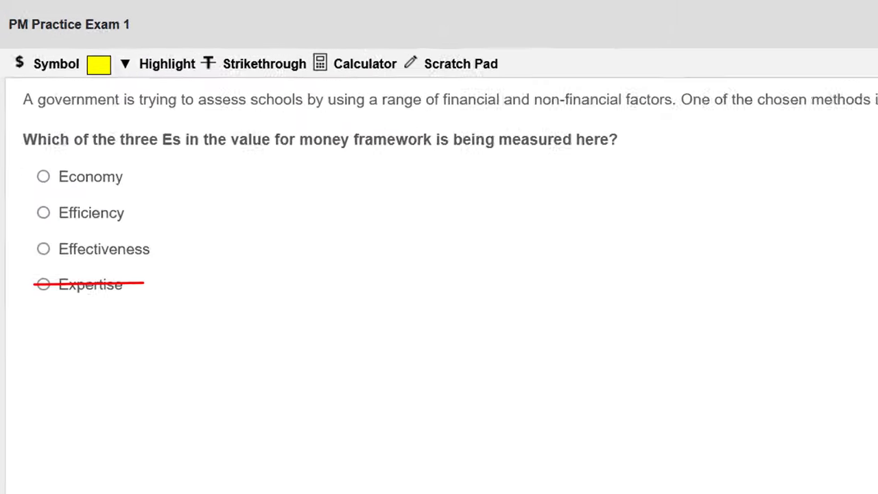
- Answer the school assessment question with Effectiveness as the value for money measure
drag(45, 220, 168, 218)
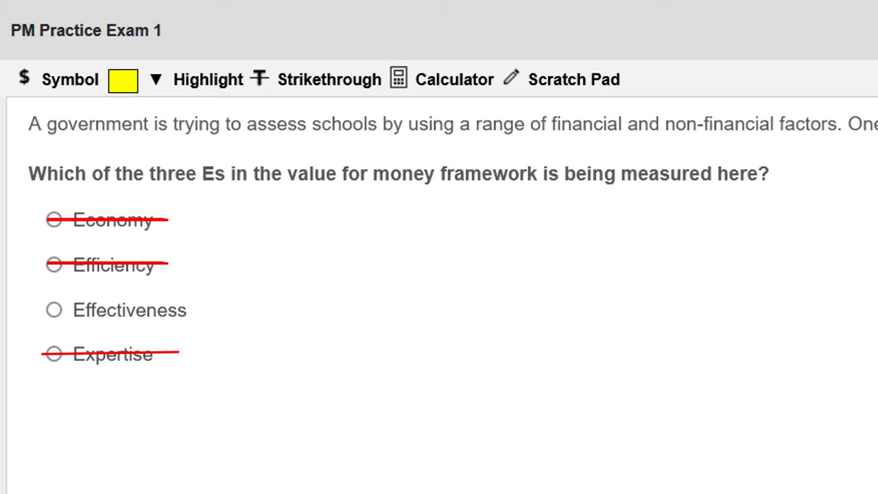
click(70, 320)
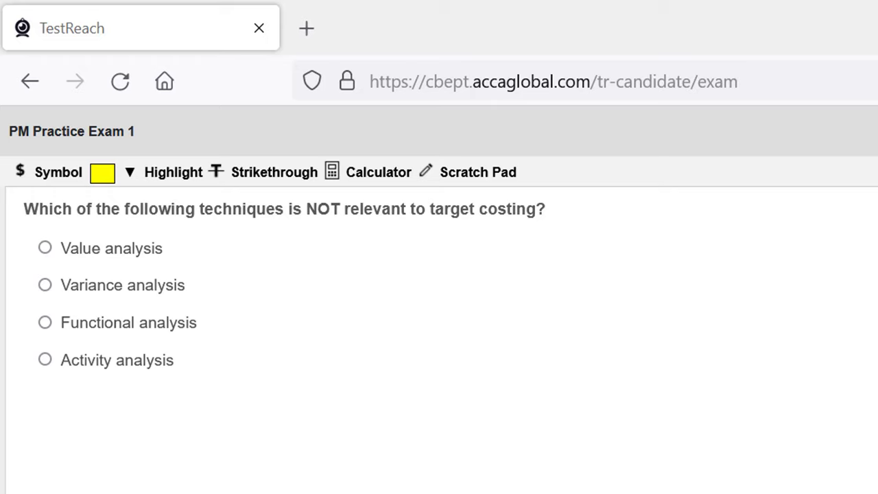
mouse_move(25, 213)
mouse_down()
mouse_move(211, 395)
mouse_move(25, 214)
mouse_up()
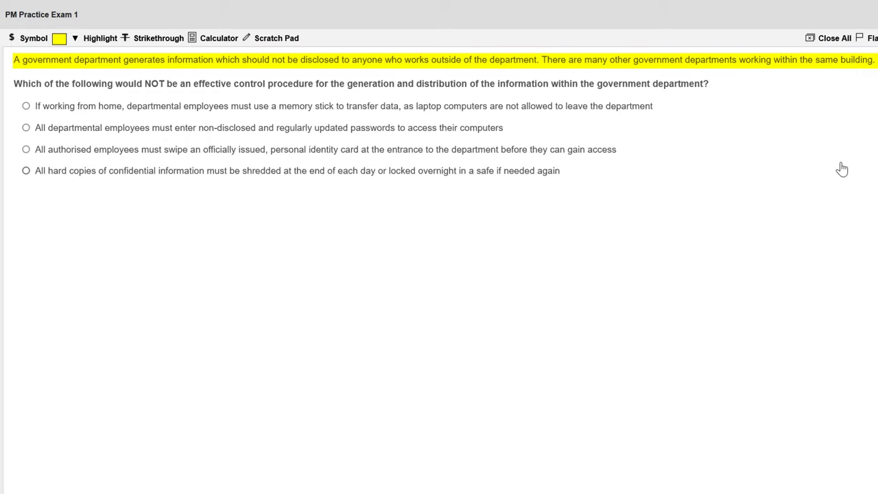
click(842, 169)
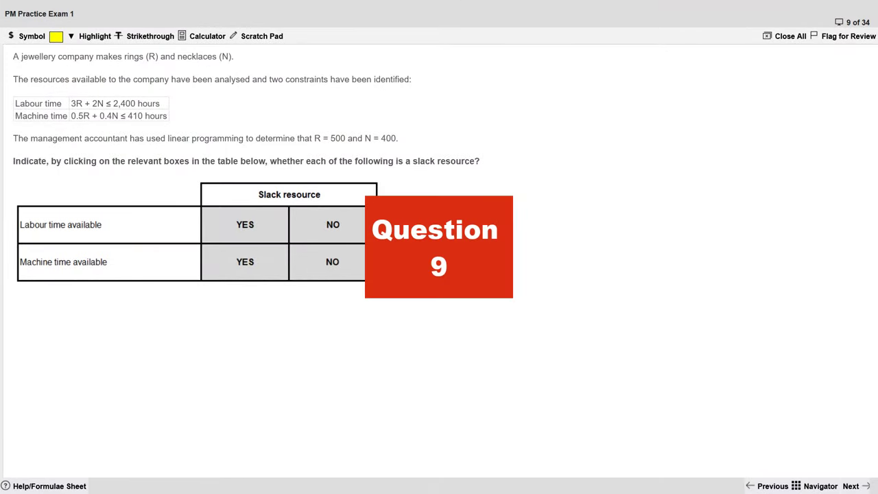
mouse_move(9, 181)
mouse_down()
mouse_move(40, 288)
mouse_move(405, 179)
mouse_up()
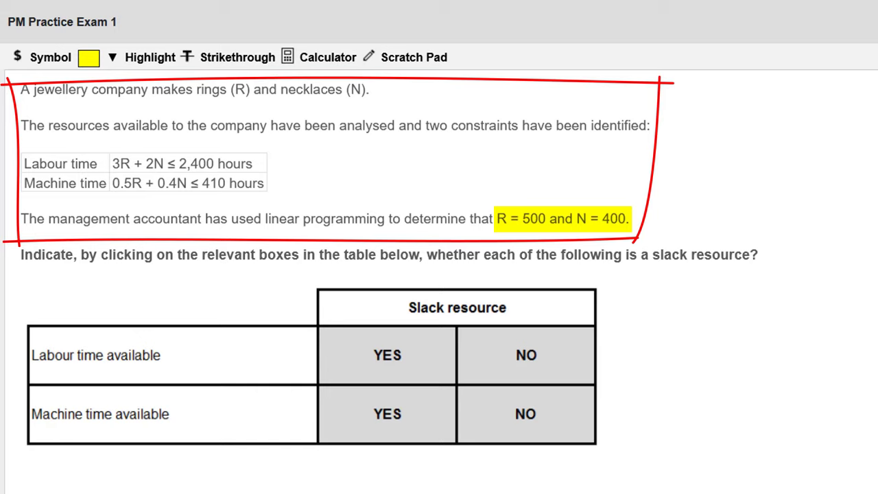
- Open the scratchpad for the jewellery question and write the labour time calculation "L 3*500 + 2 * 400 = 2300"
click(432, 59)
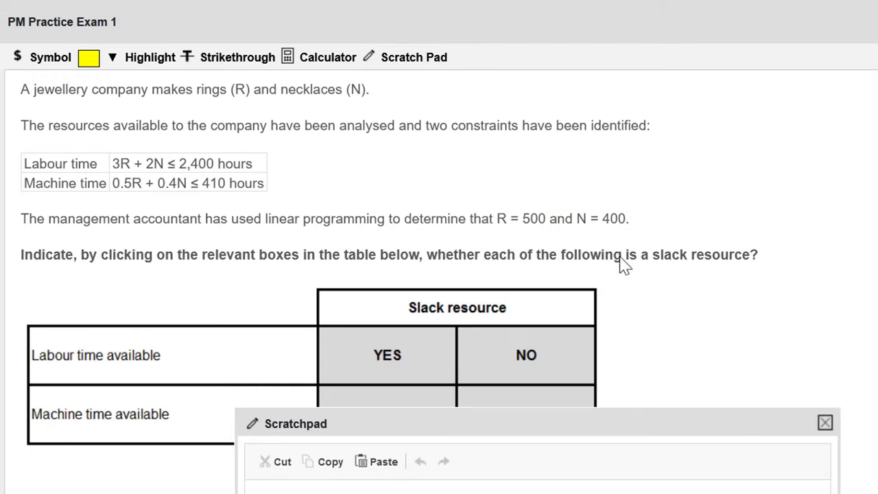
click(345, 391)
text(L)
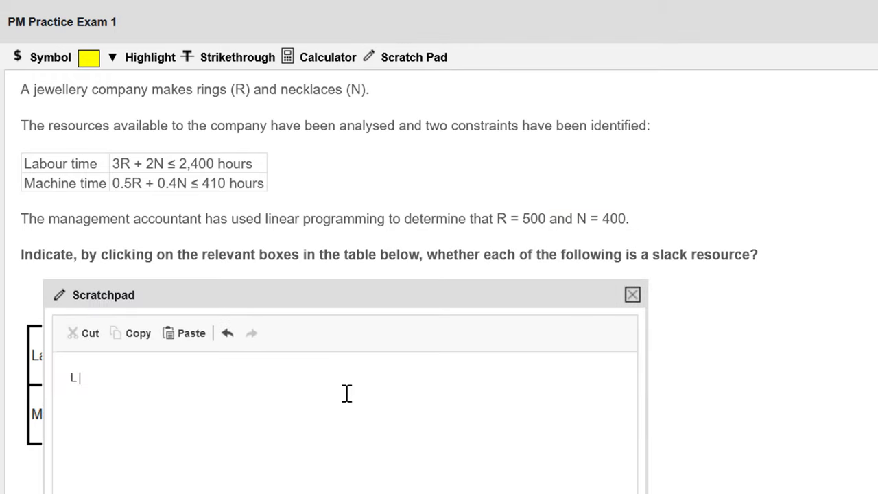
text( 3*500 + 2 * 400 = 2300)
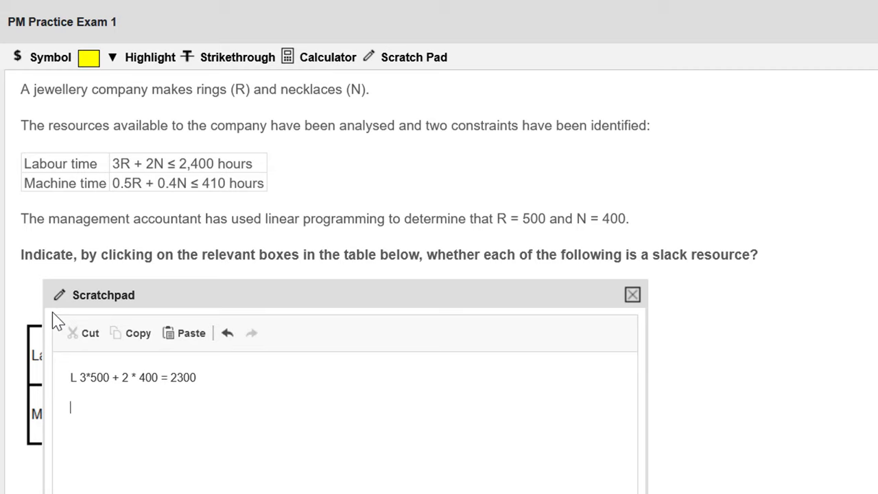
- Add the machine time calculation "M 0.5 * 500 + 0.4 * 400 = 410" on a new scratchpad line
key(Return)
key(Return)
text(M 0.5 * 500 + 0.4 *)
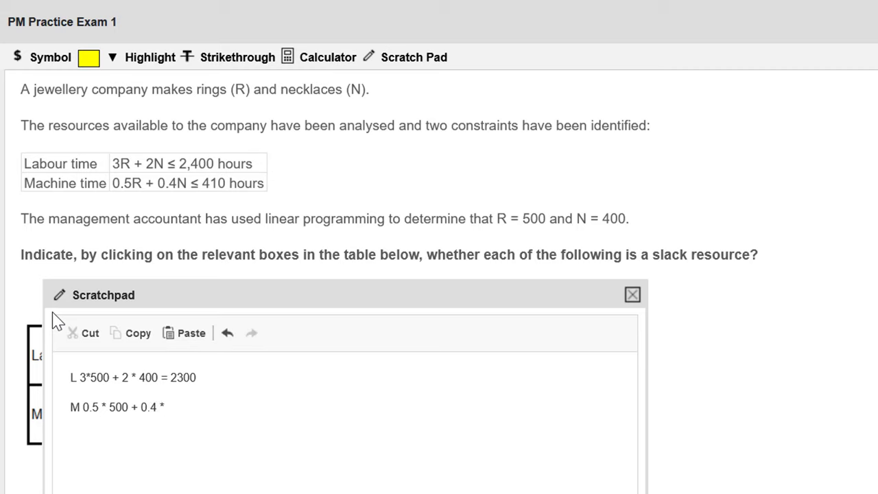
text( 400 = 410)
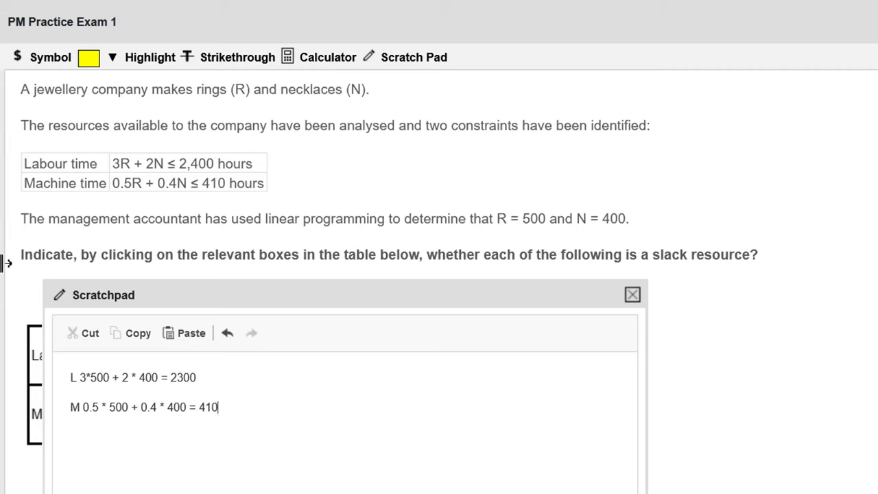
- Move the scratchpad clear of the slack resource table and mark labour time YES and machine time NO
drag(259, 284, 271, 284)
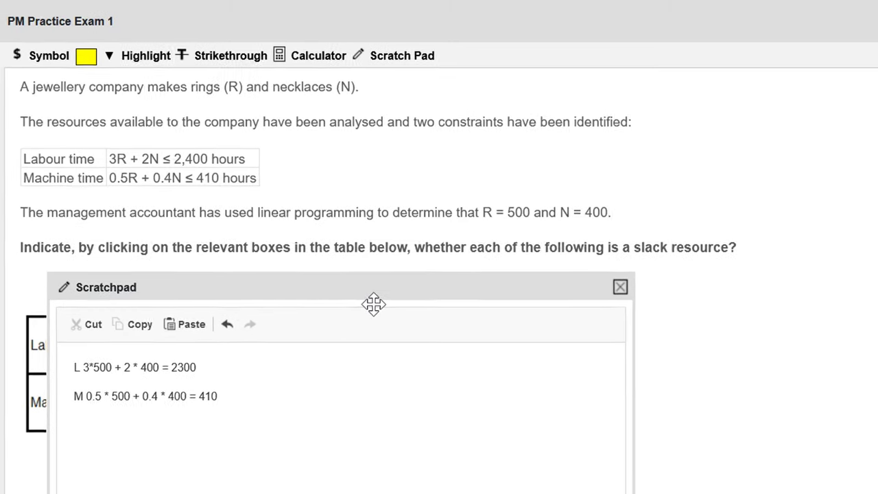
drag(378, 305, 377, 458)
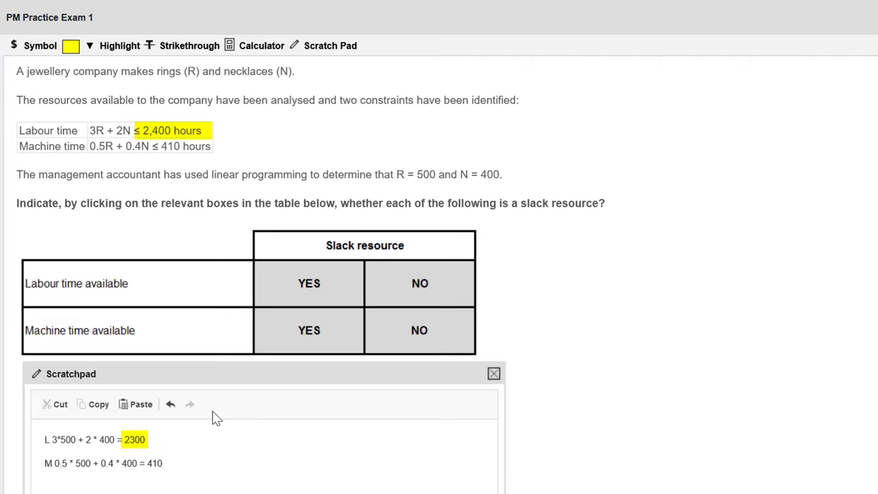
click(307, 301)
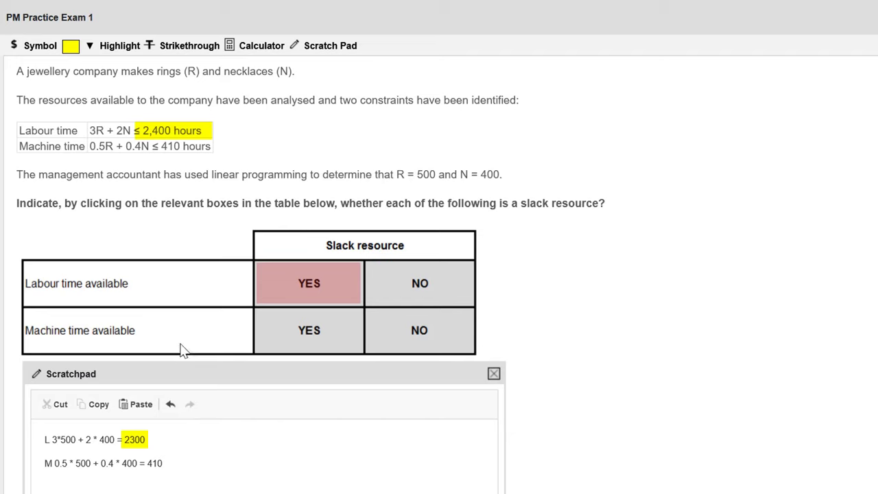
click(410, 319)
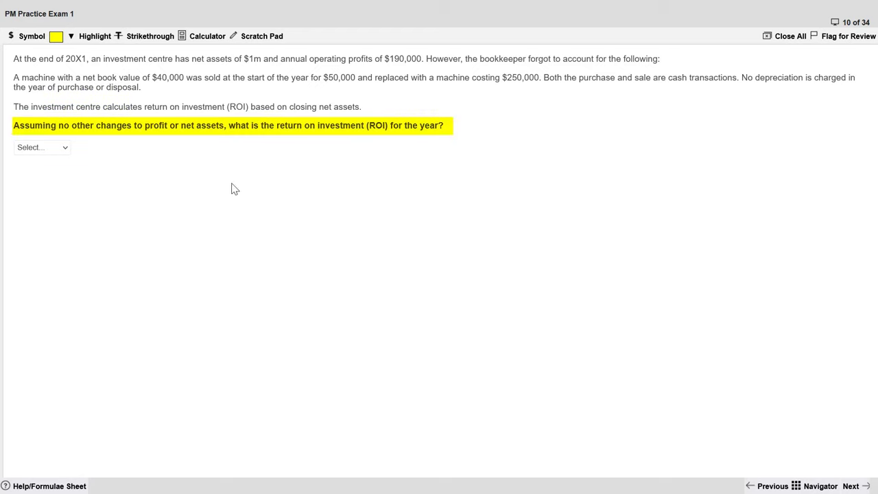
- Open the scratchpad on the return on investment question and clear the old labour and machine calculations
click(254, 38)
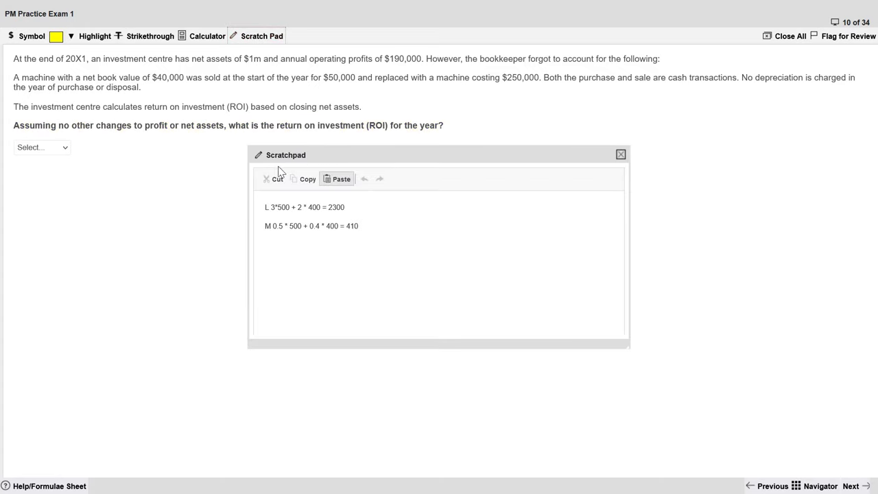
drag(361, 242, 326, 250)
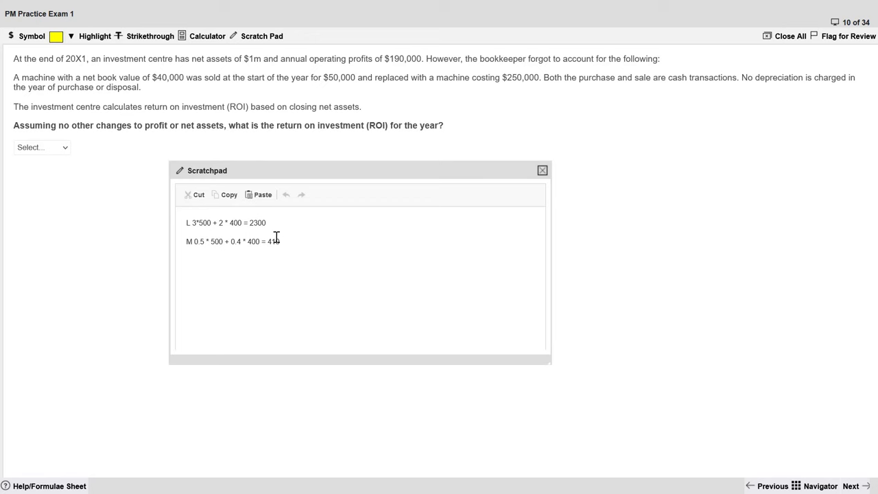
drag(197, 222, 285, 247)
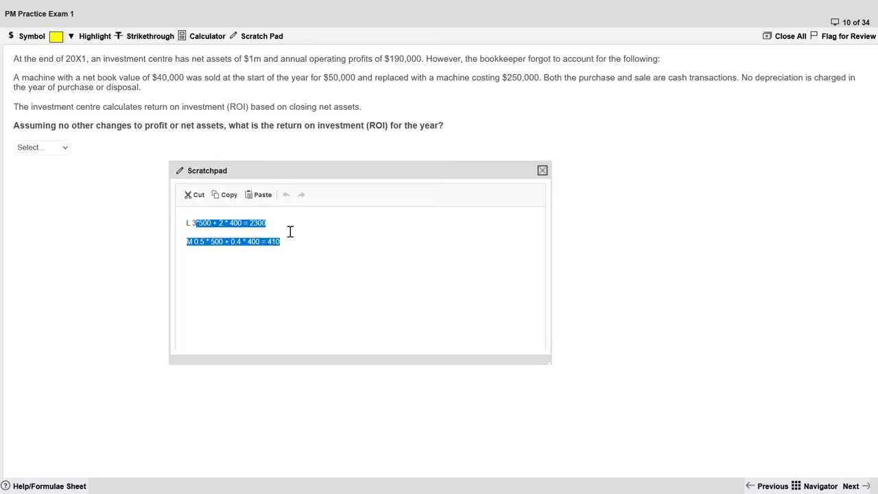
key(BackSpace)
key(BackSpace)
key(BackSpace)
key(BackSpace)
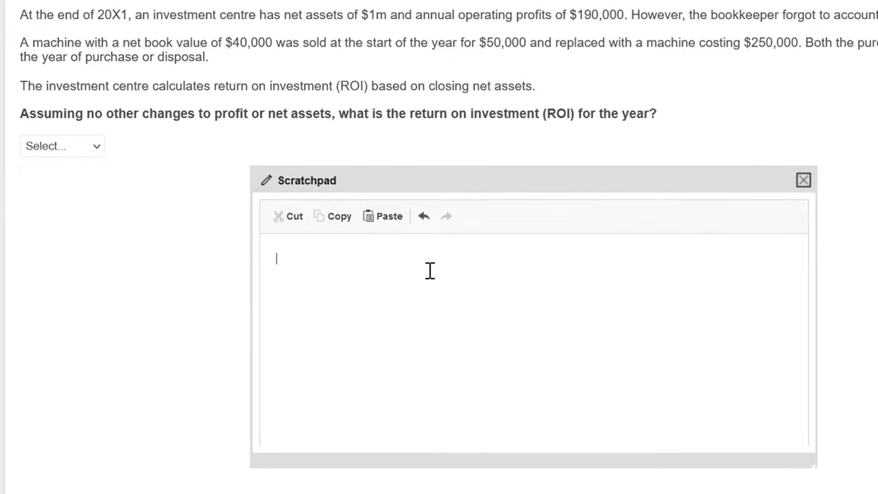
- Write the formula "ROI = PBIT/I" in the scratchpad, followed by the line "ROI = 190+10/1000"
text(R)
key(BackSpace)
text(ROI = PBIT/I)
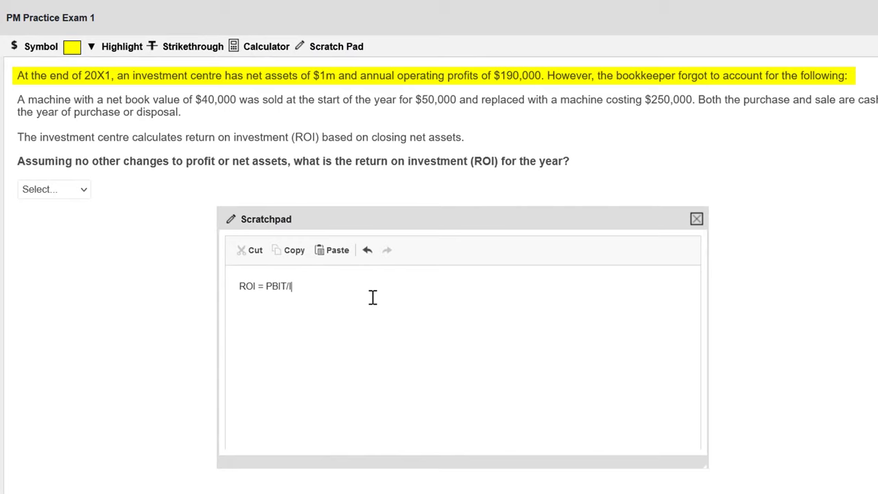
key(Return)
text(ROI = 190/1000)
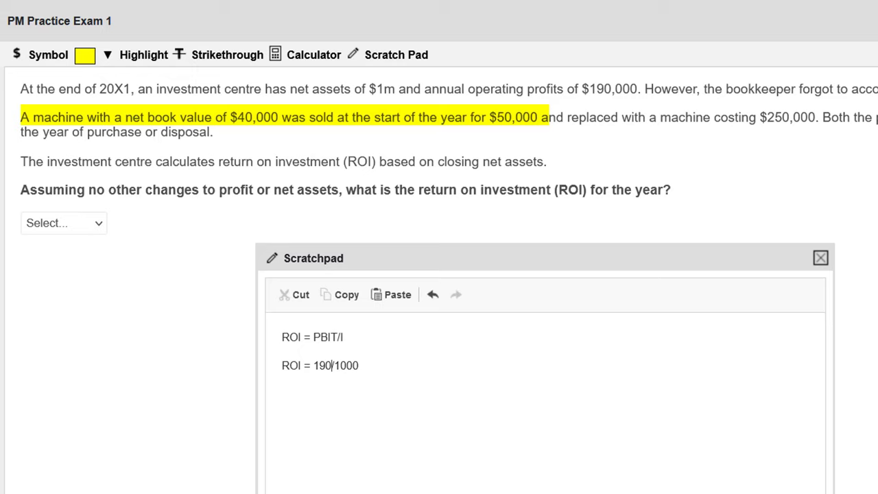
text(+10)
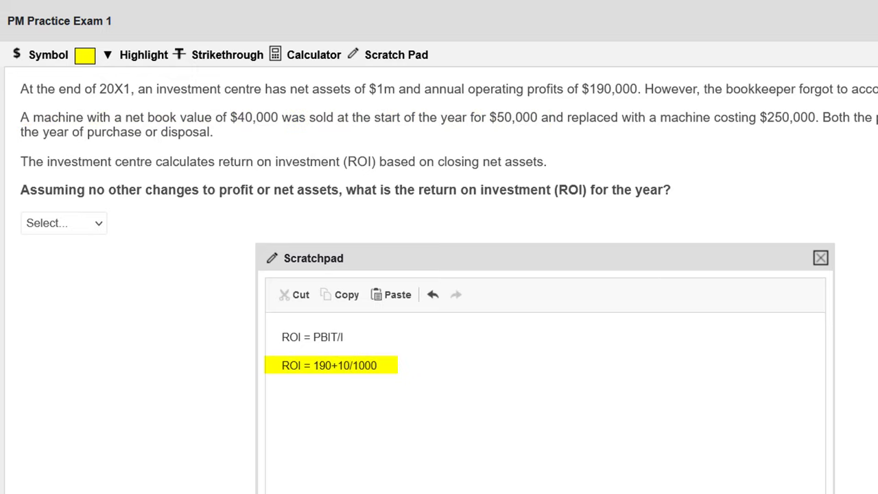
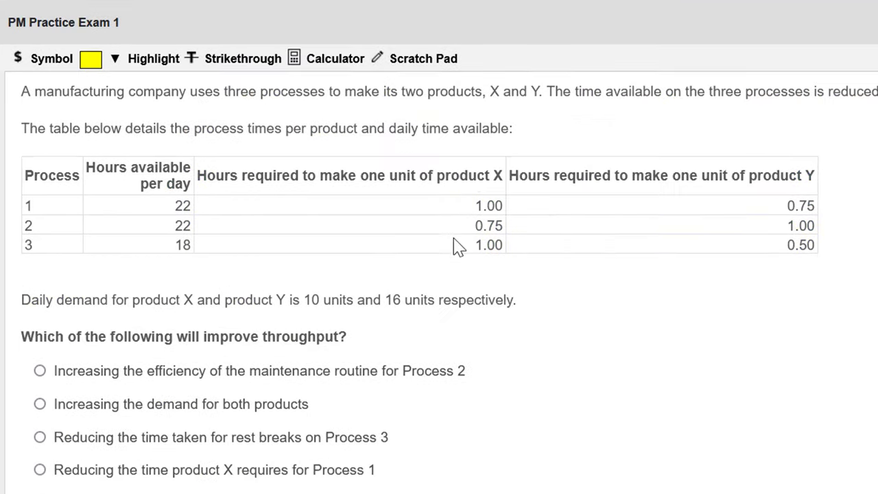
- Open the scratchpad on the throughput question and list the process numbers 1, 2 and 3 on separate lines
click(442, 59)
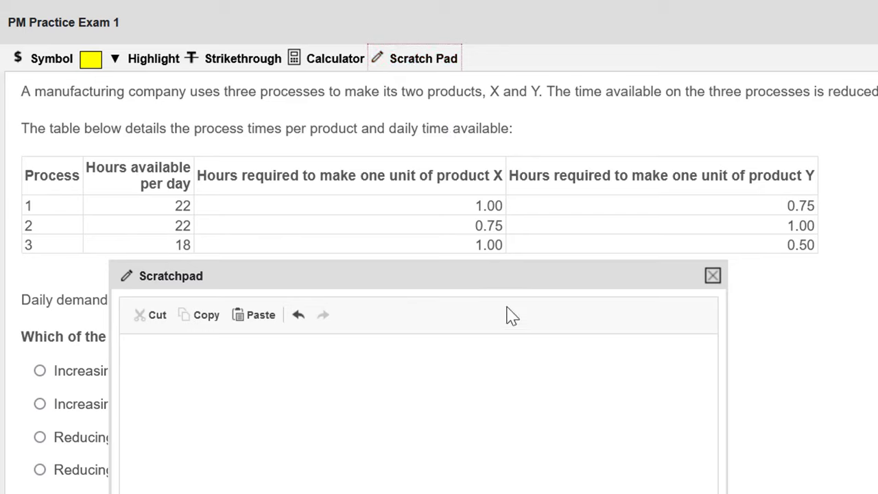
click(426, 361)
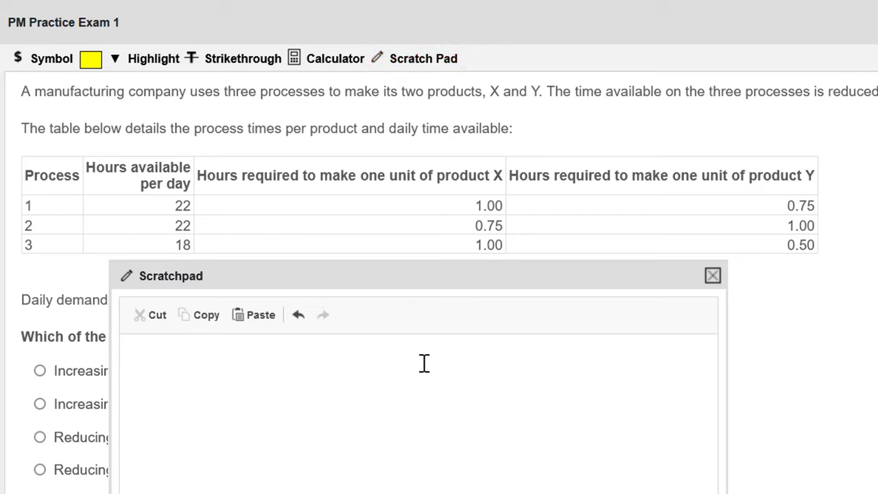
text(1)
key(Return)
text(2)
key(Return)
text(3)
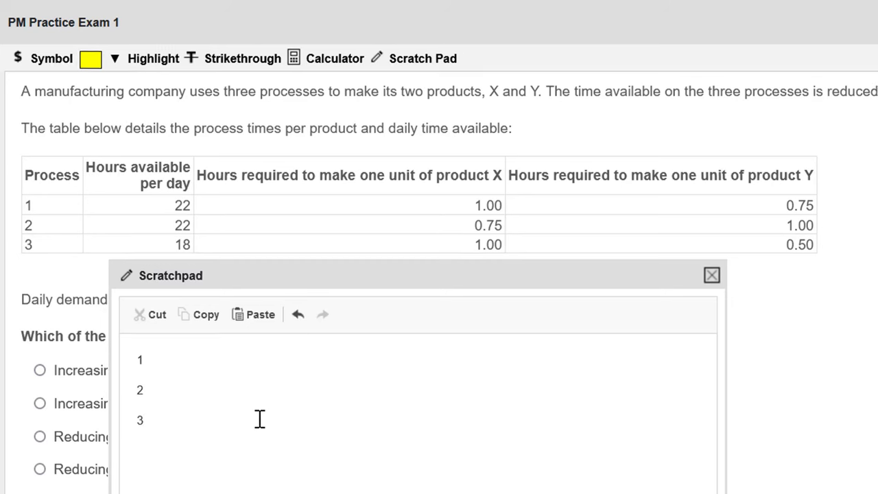
- Write each process's hours calculation beside its number: "1*10+0.75*16", "0.75 * 10 + 1+ 16" and "1*10 + 0.5*16"
click(186, 360)
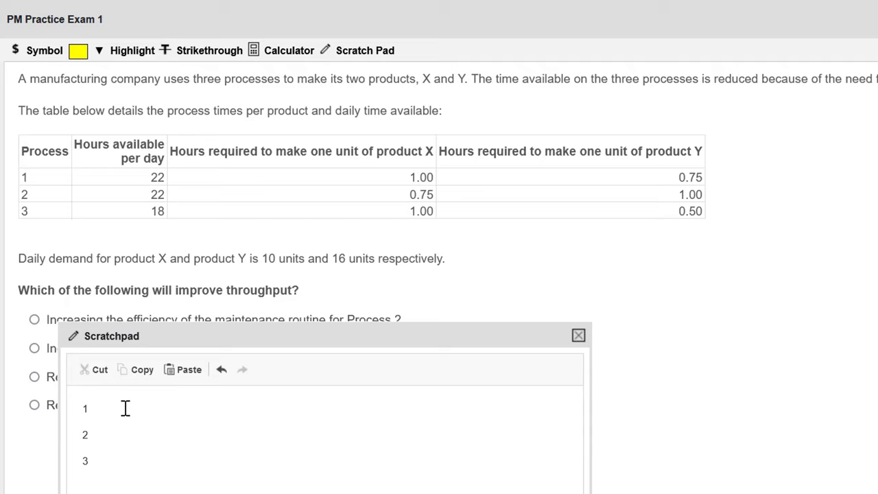
text(1*10+)
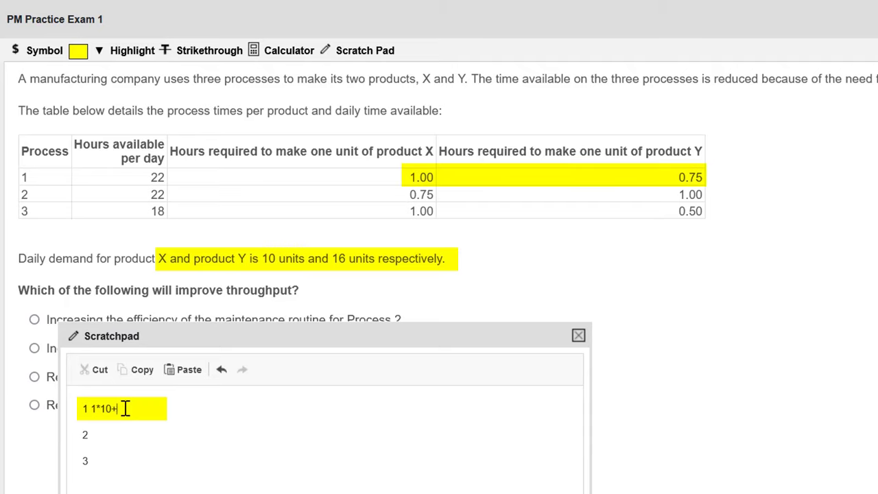
text(0.75*16)
click(130, 431)
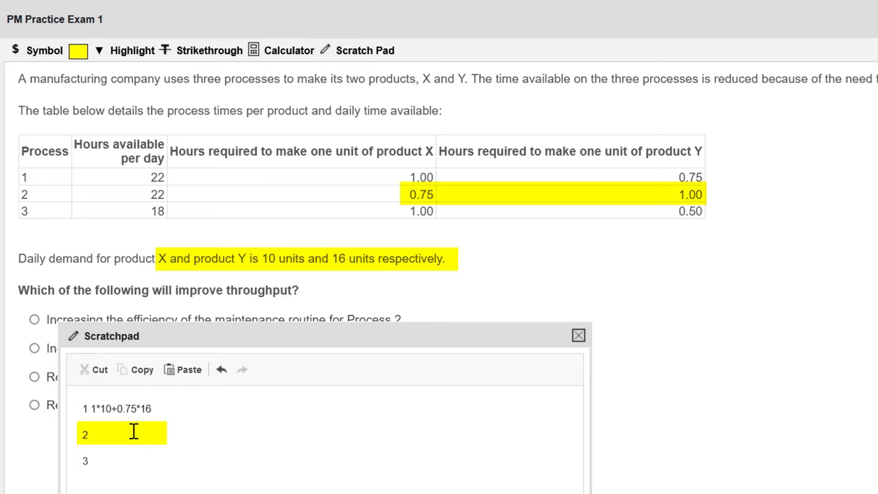
text(0.75 * 10 + 1+ 16)
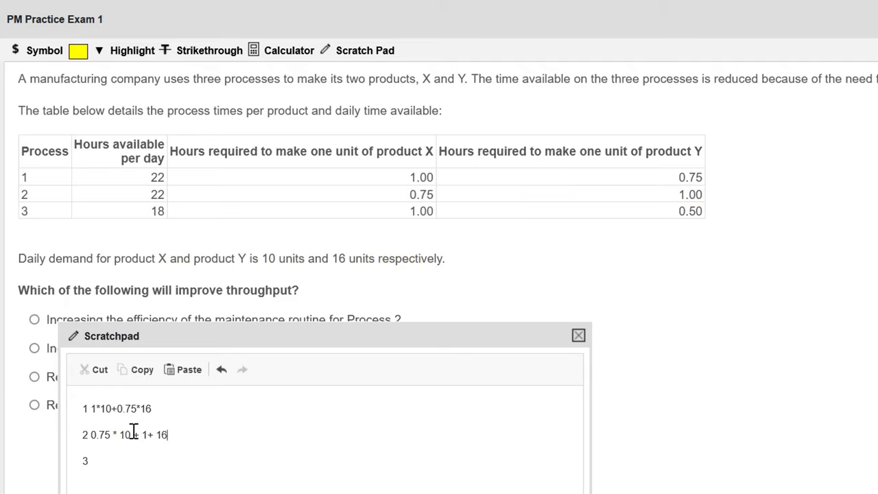
key(Down)
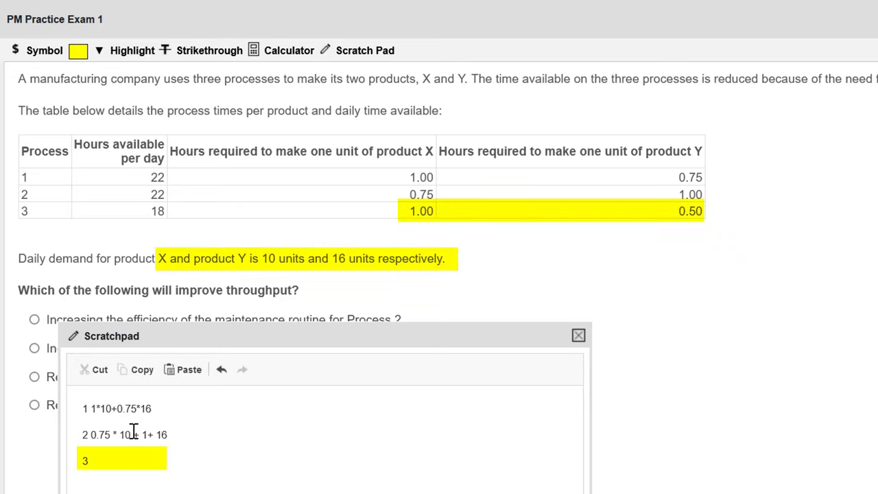
text(1*10 + 0.5*16)
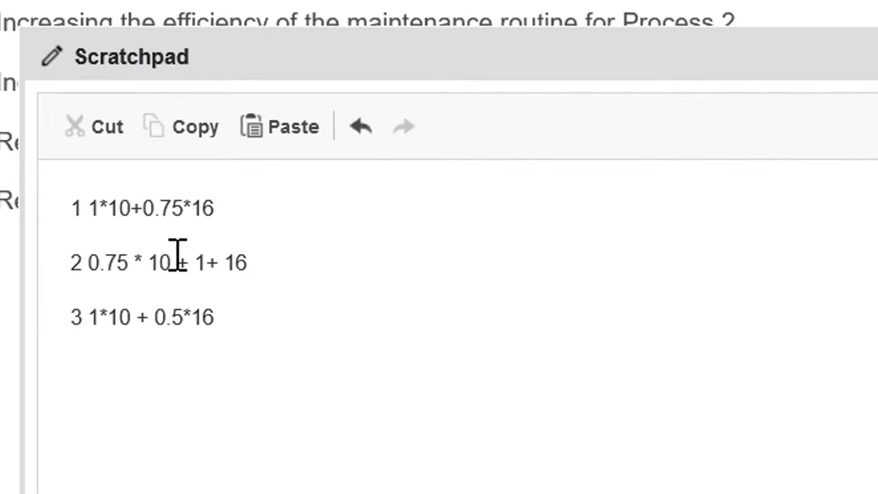
- Add an equals sign at the end of each of the three process calculations
click(316, 224)
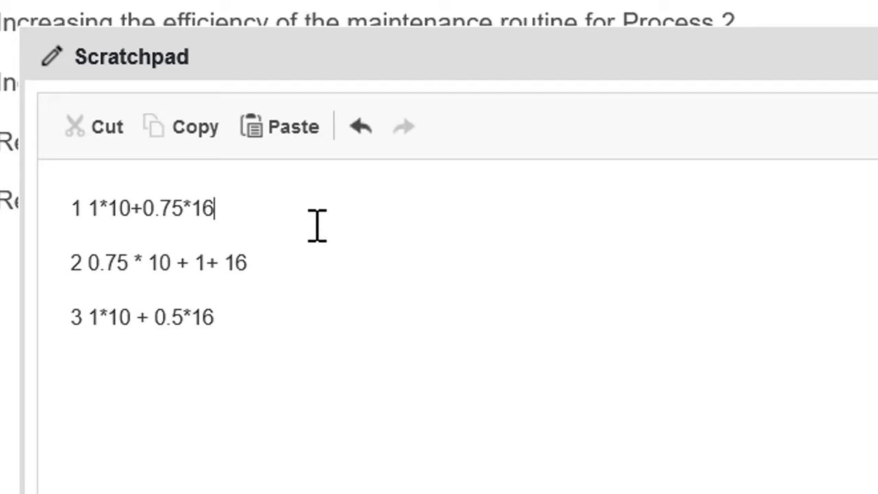
text(=)
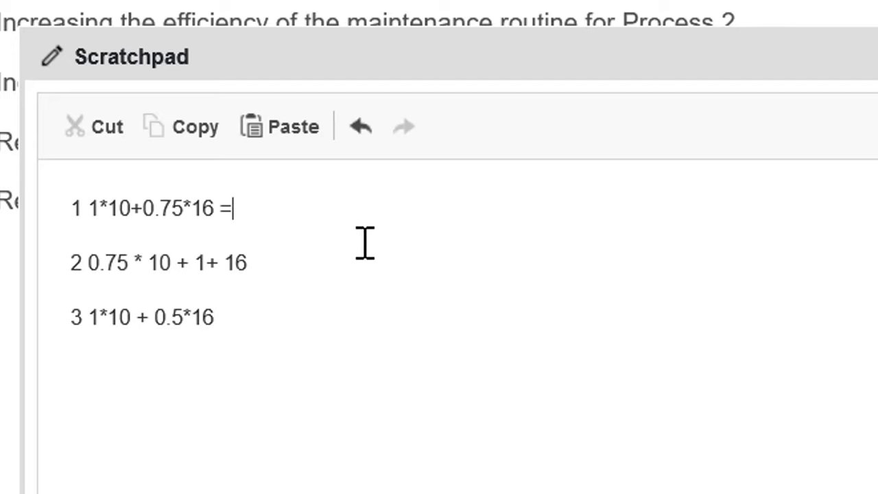
click(349, 261)
text(=)
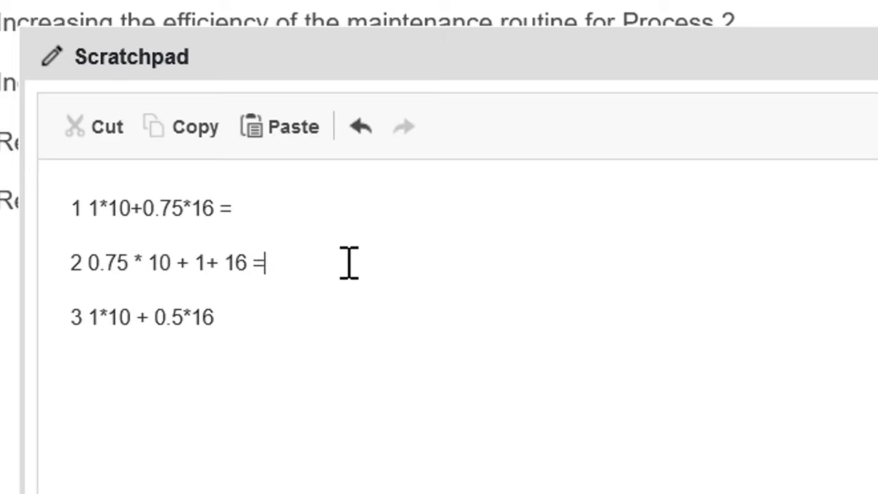
click(328, 317)
text(=)
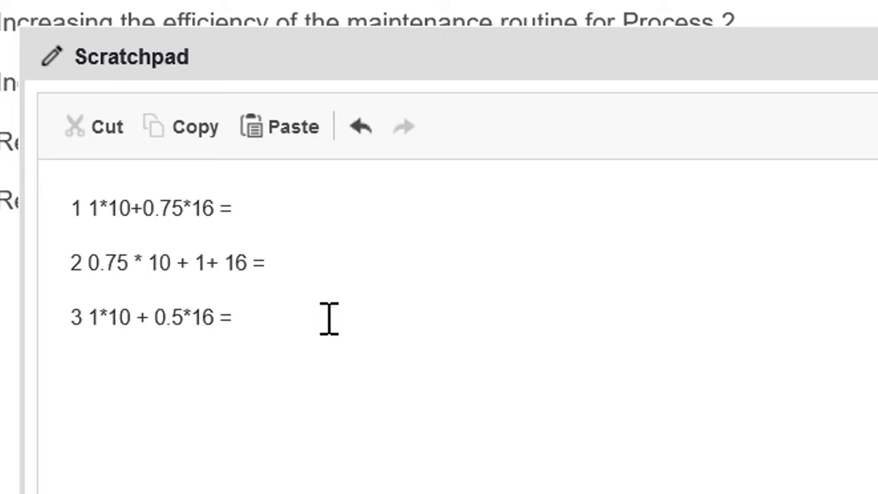
- Enter the results 22, 23.5 and 18 after the calculations for processes 1, 2 and 3
click(458, 200)
text(22)
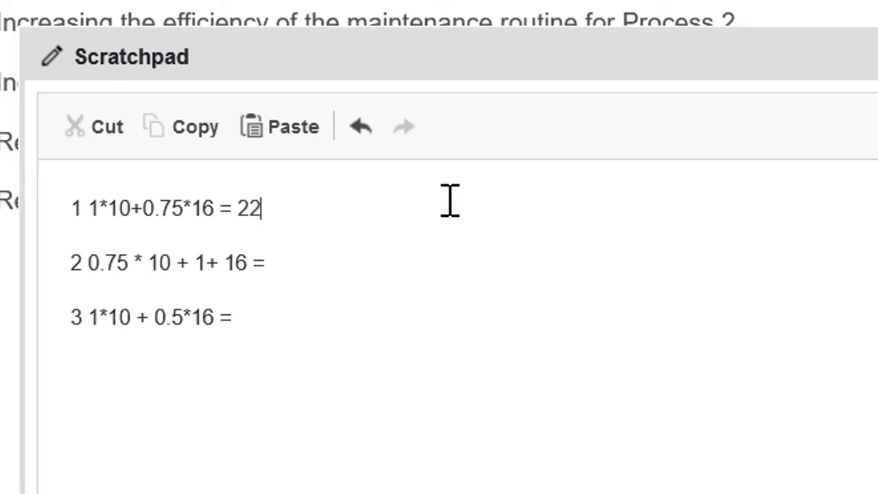
click(364, 274)
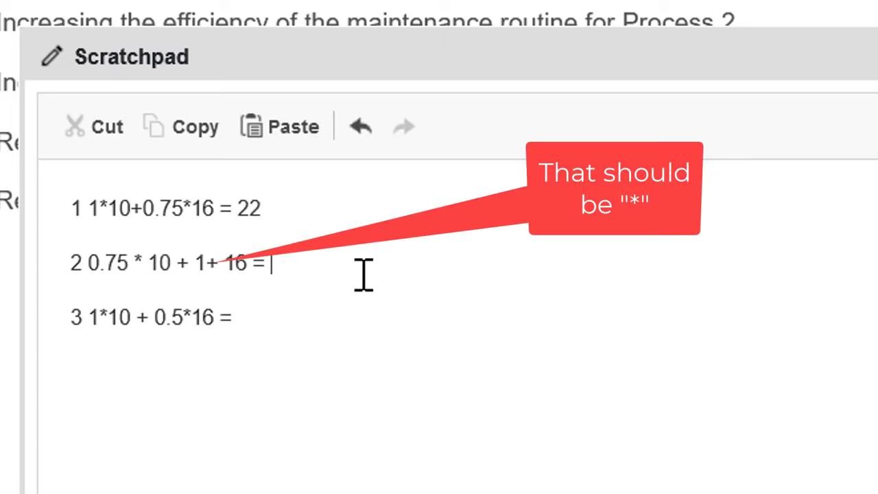
text(23.5)
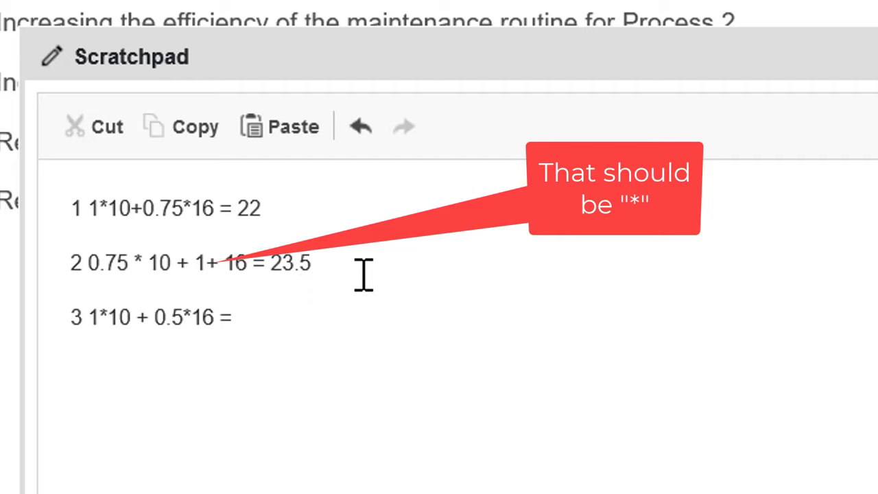
click(340, 304)
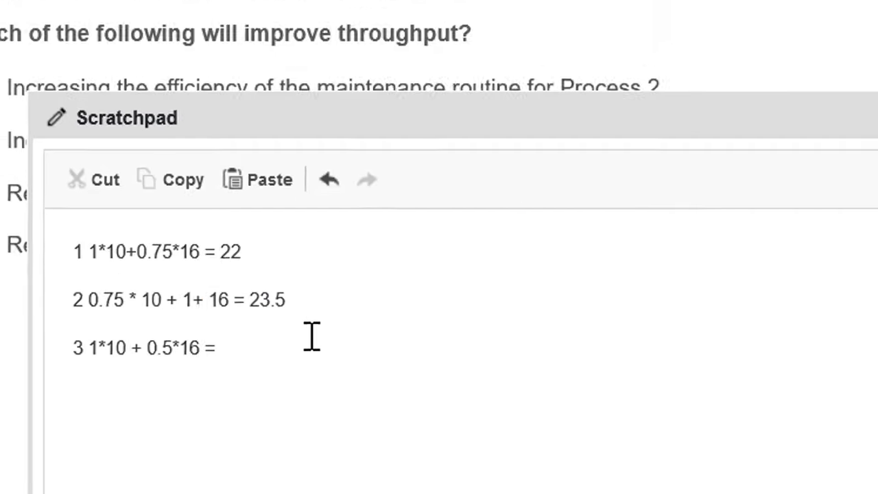
text(18)
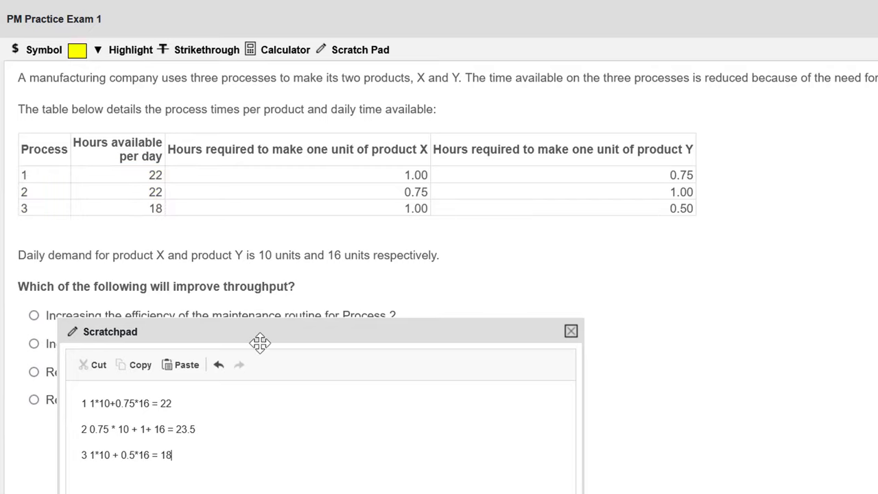
- Move the scratchpad clear of the answer options and choose "Increasing the efficiency of the maintenance routine for Process 2"
drag(259, 334, 264, 333)
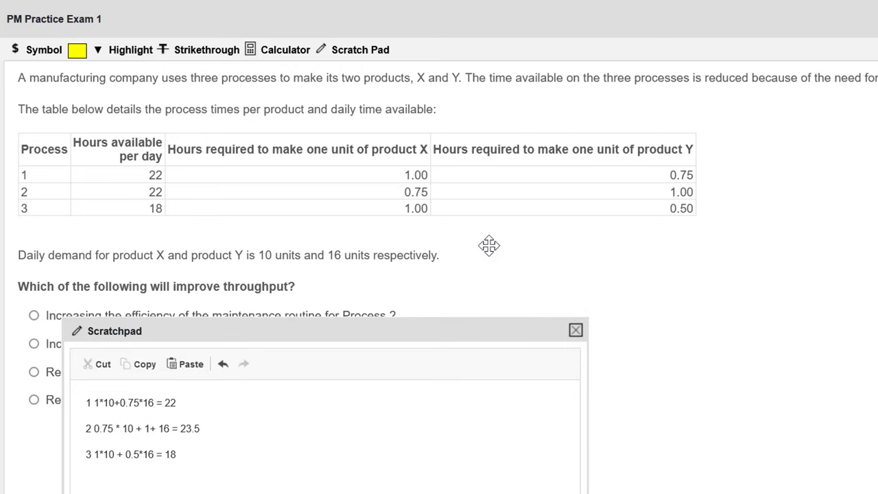
drag(563, 254, 633, 243)
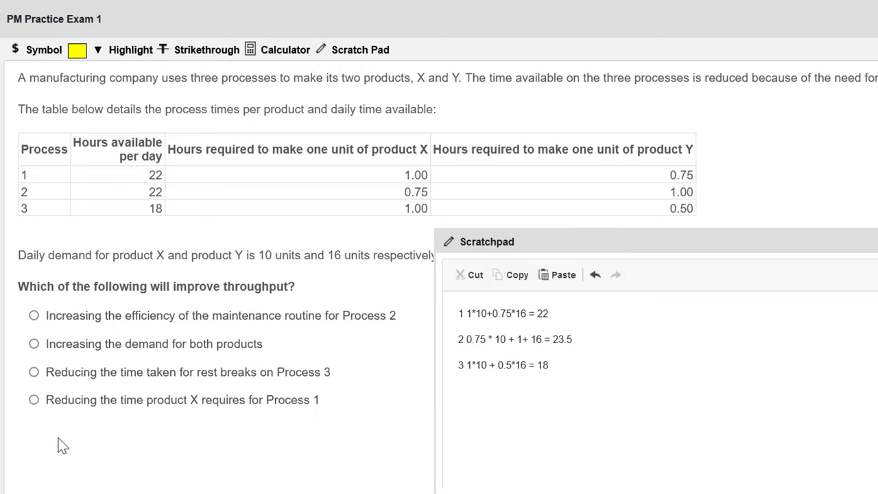
click(33, 315)
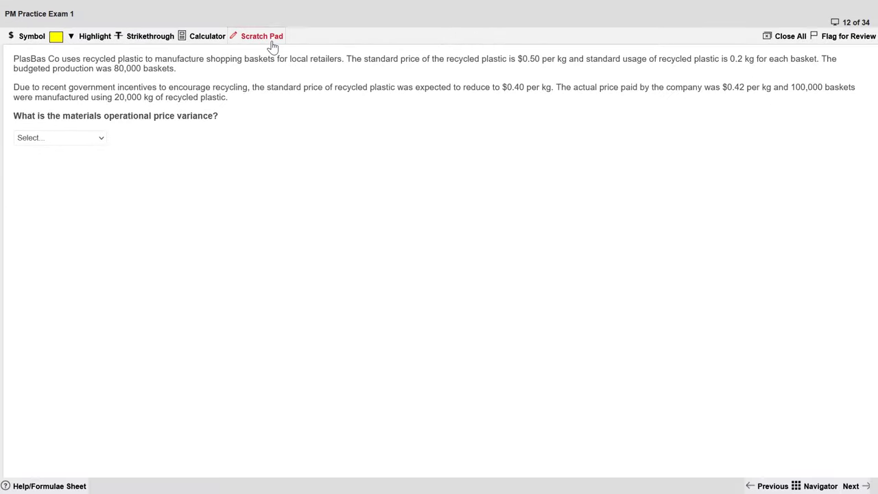
- Open the scratchpad on the materials operational price variance question and write the spaced headings AqAp, AqSp and SqSp, followed by a new line
click(272, 43)
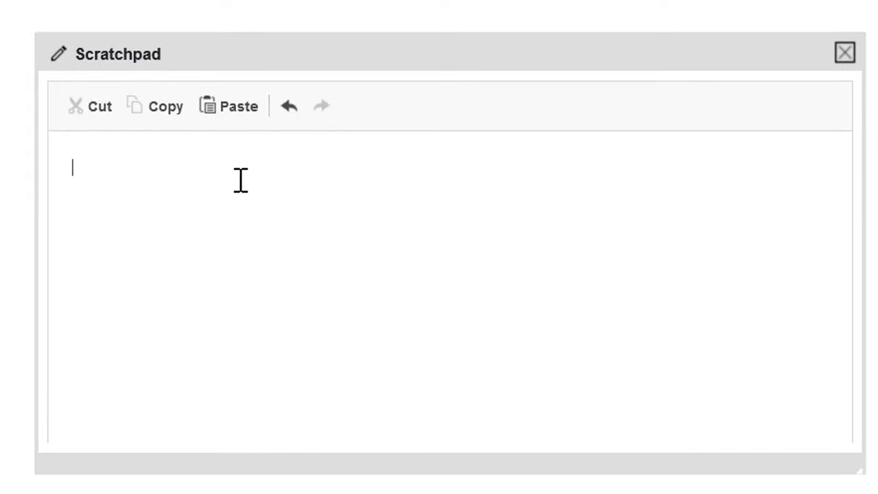
text(AqAp )
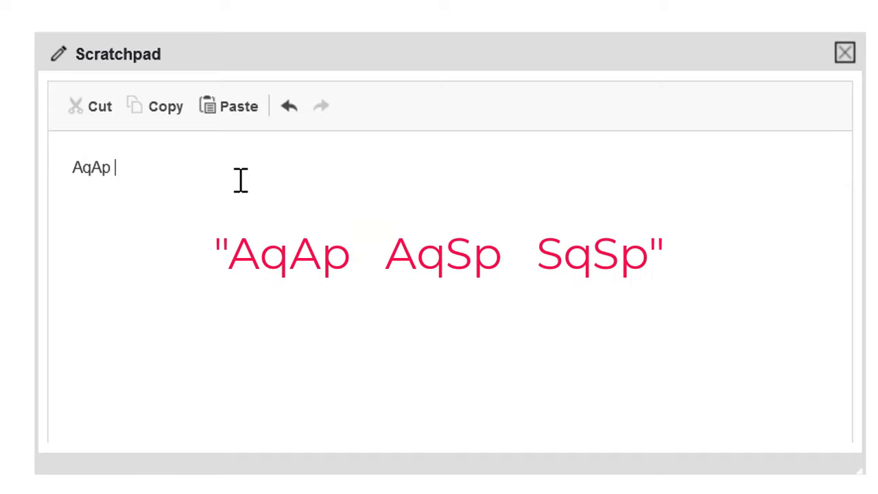
text(              AqSp)
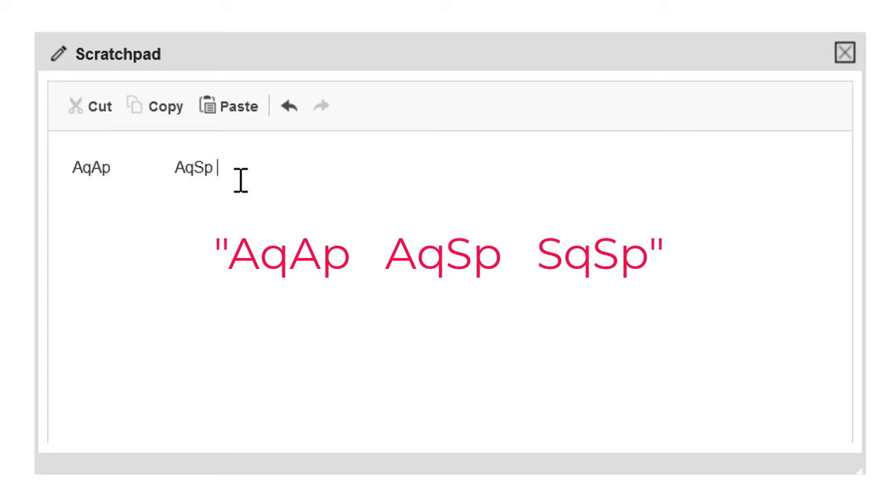
text(A)
key(BackSpace)
text(SqSp)
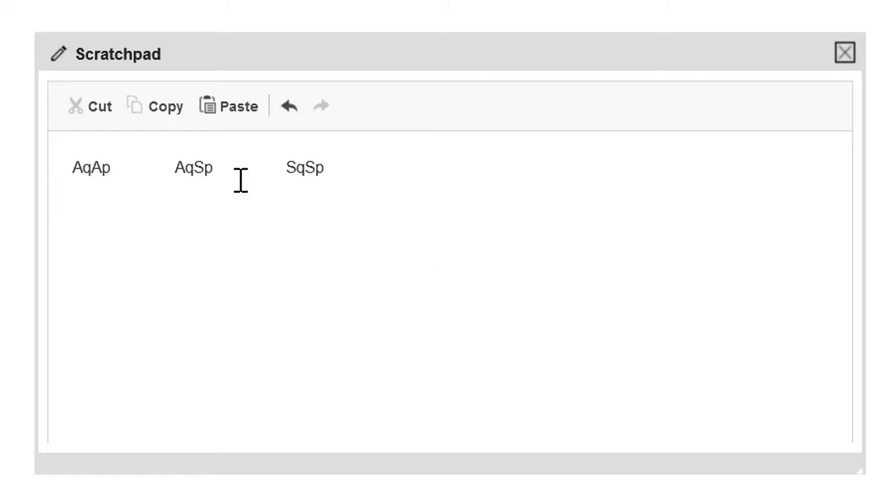
click(185, 232)
click(337, 151)
key(Return)
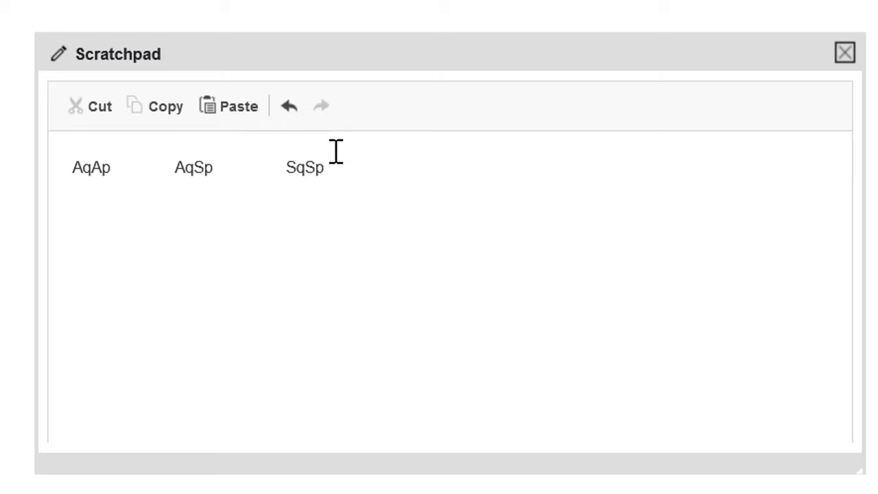
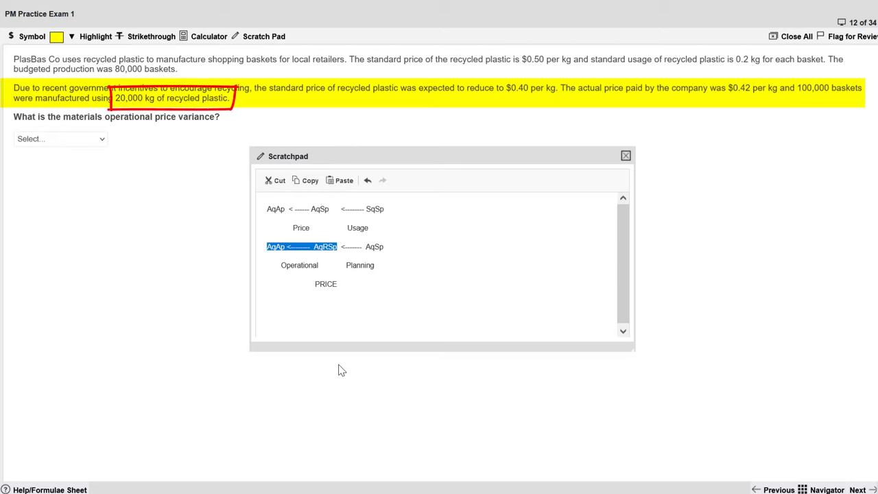
- Insert blank lines below the PRICE label in the scratchpad to make room for the calculation
click(366, 284)
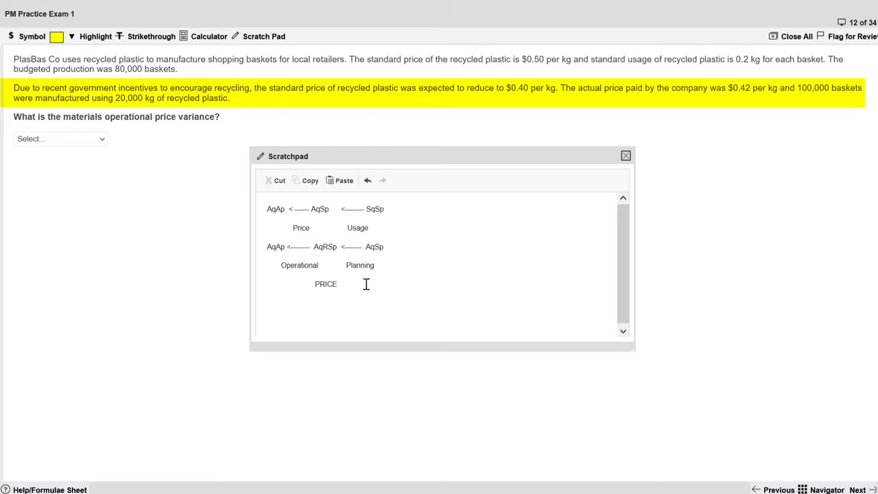
key(Return)
key(Return)
key(Return)
key(Return)
key(Return)
key(Return)
key(BackSpace)
key(BackSpace)
key(BackSpace)
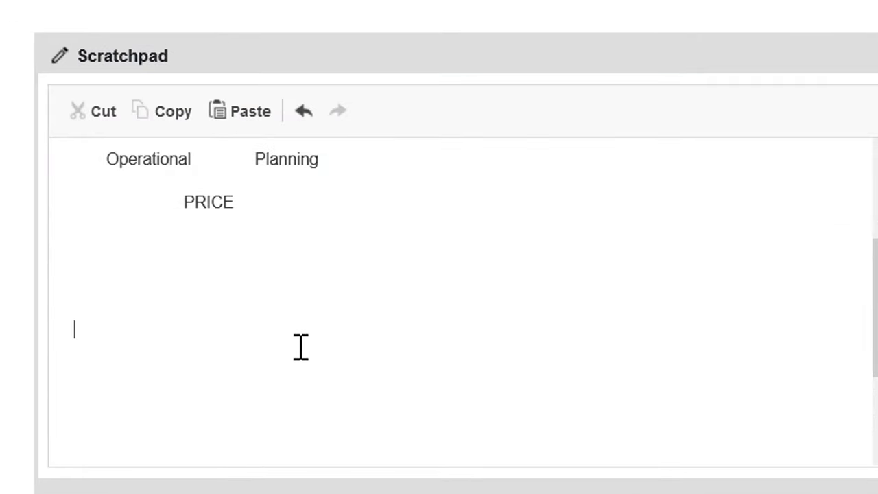
- Write the operational price comparison "20000*0.42", a left-pointing dashed arrow and "20000*0.4" on the line below PRICE, followed by a new line
key(Up)
key(Up)
key(Up)
key(Up)
key(Up)
key(Up)
key(Down)
key(Down)
key(Down)
key(Down)
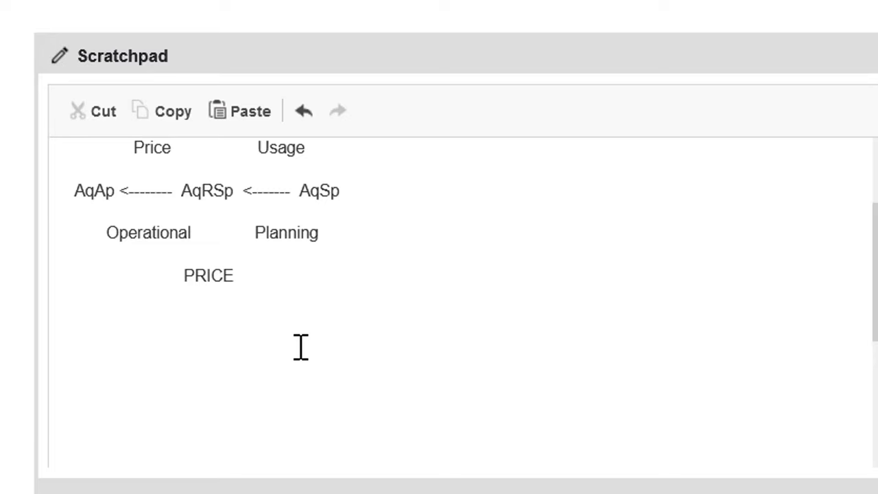
key(Up)
text(20000)
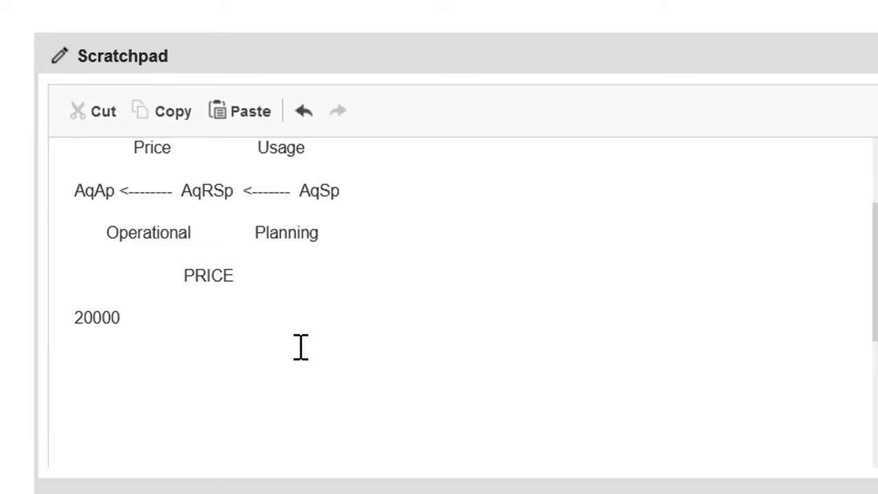
text(*0.42  <-----------------)
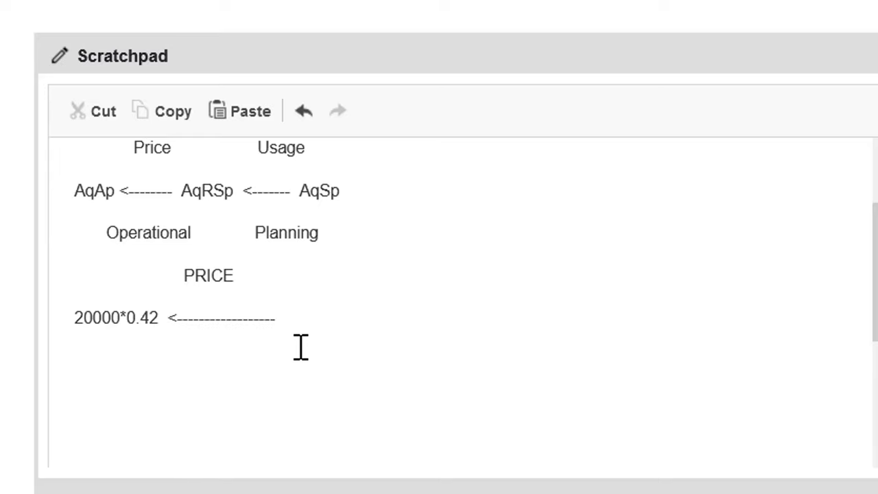
text( 20000*)
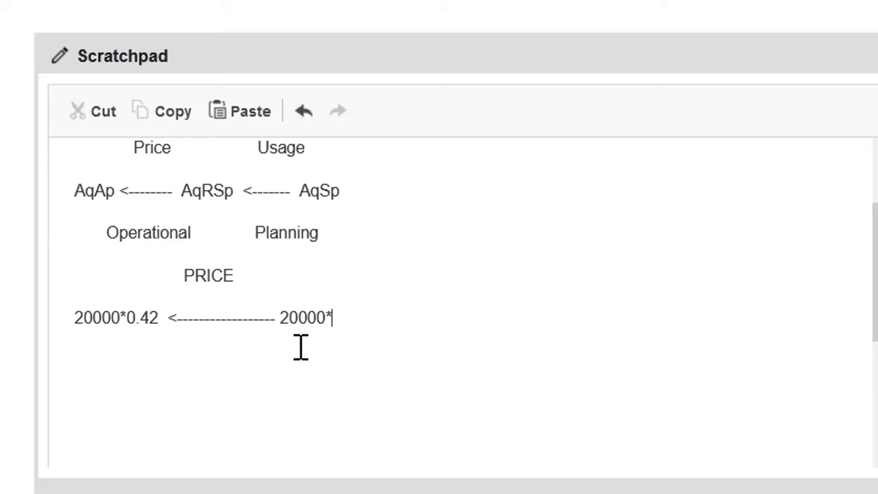
text(0.4)
key(Return)
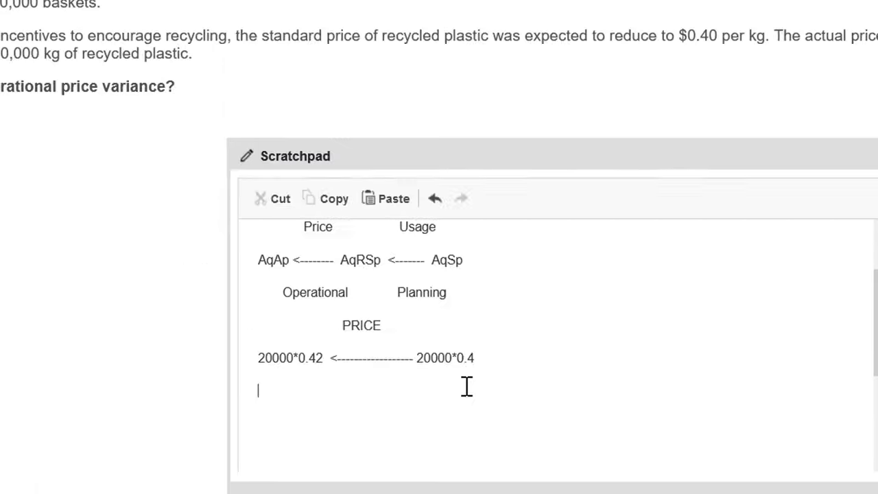
- Write "(0.42-0.40)*20000 =" in the scratchpad on the line below the operational price comparison
click(129, 194)
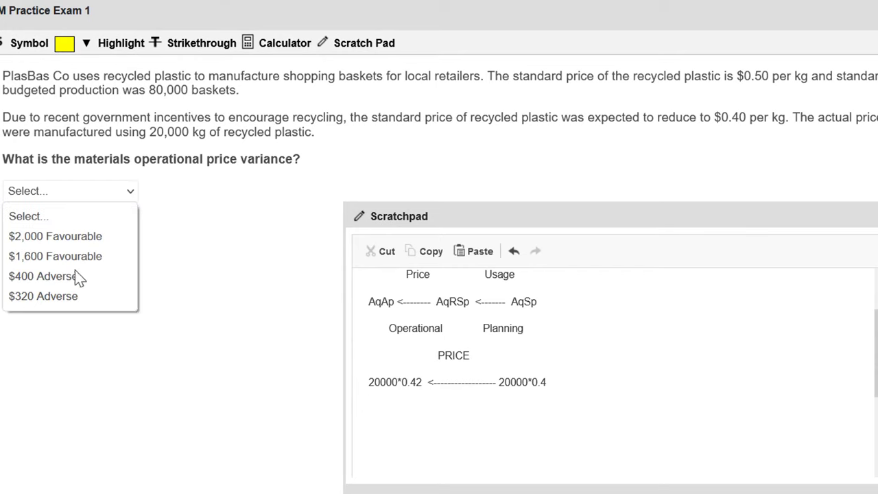
click(578, 386)
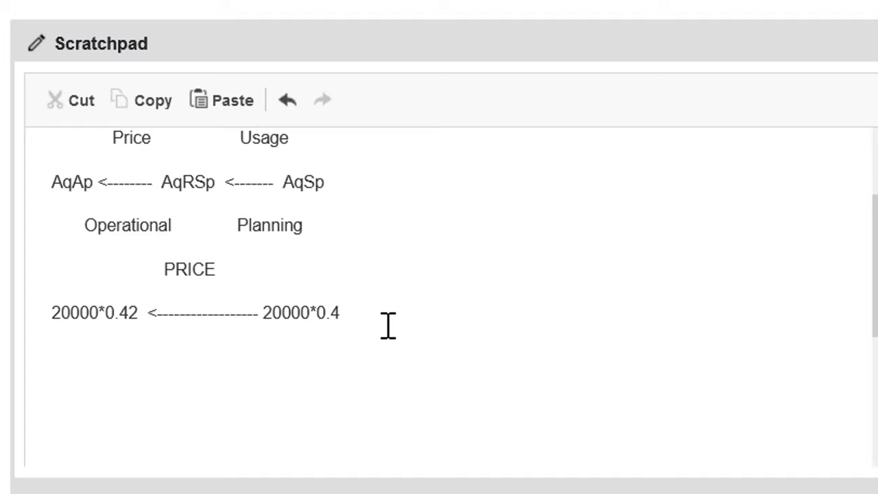
key(Return)
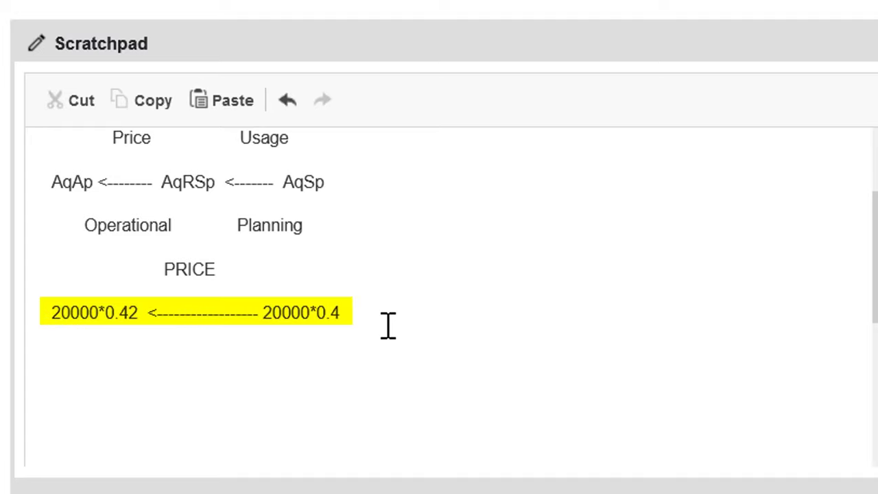
key(Return)
text(()
text(.4)
key(BackSpace)
key(BackSpace)
text(0.42-0.40)
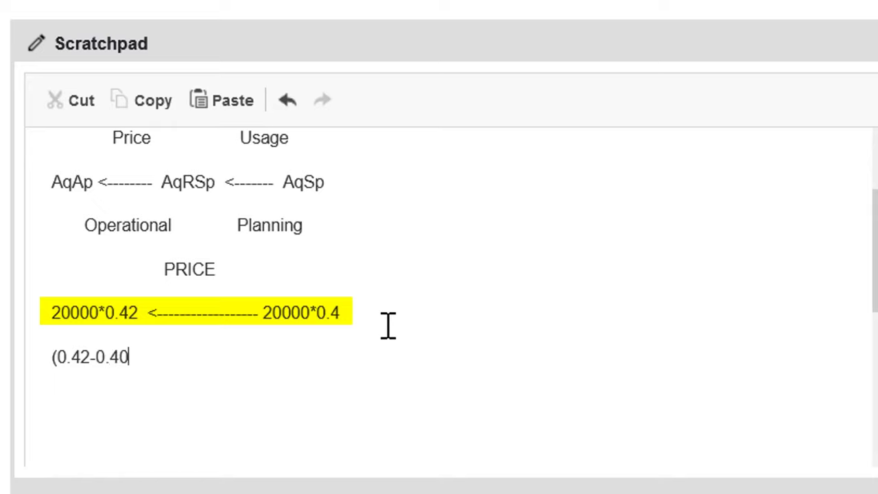
text()*200)
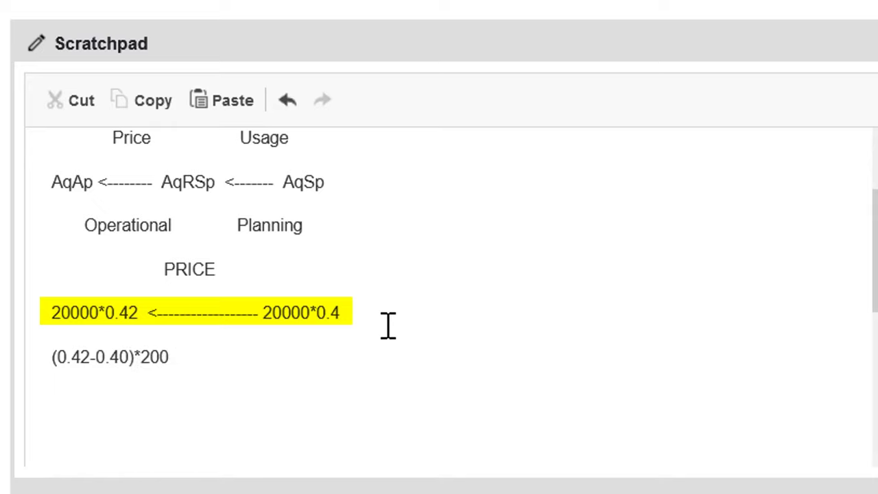
text(00)
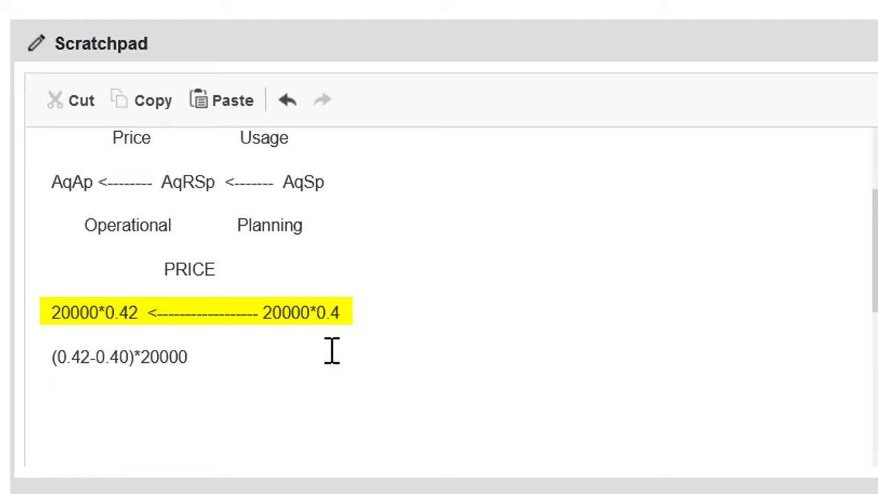
text( =)
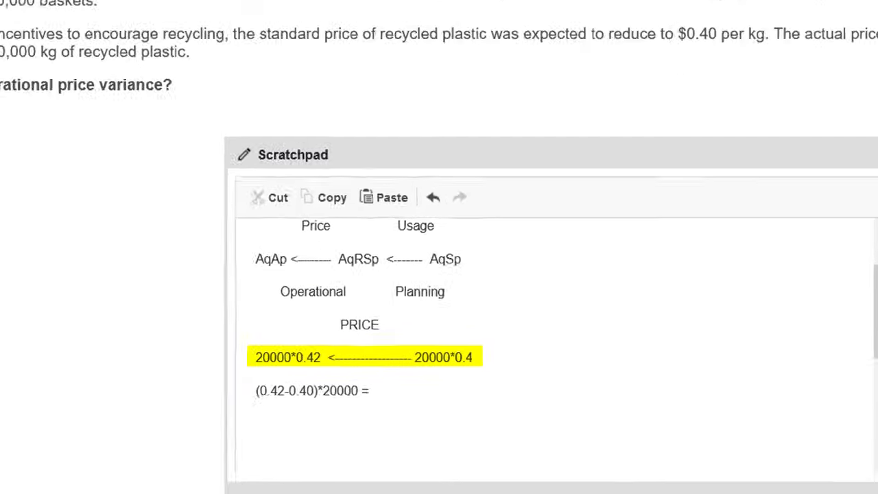
- Choose "$400 Adverse" as the operational price variance and complete the scratchpad calculation with "400A"
click(0, 119)
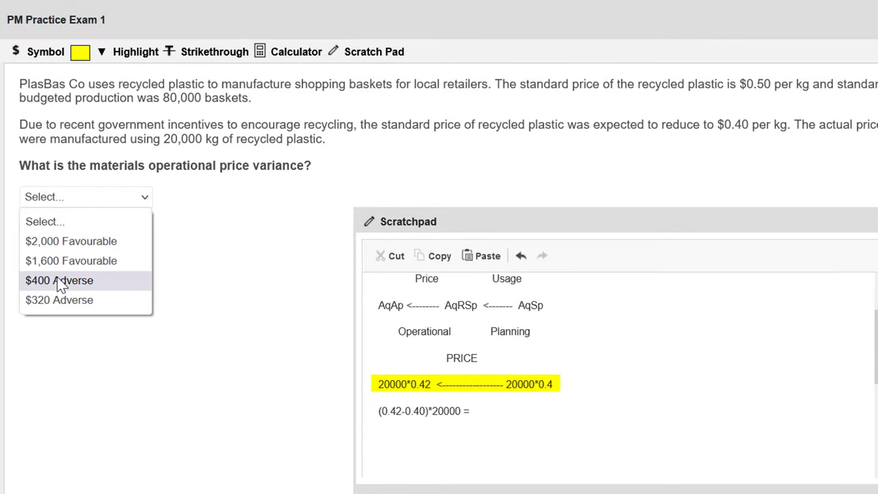
click(506, 414)
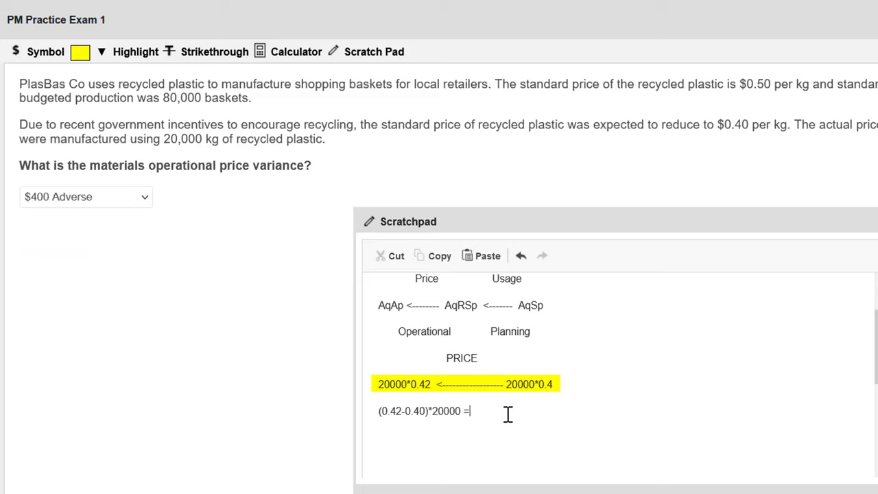
text(400)
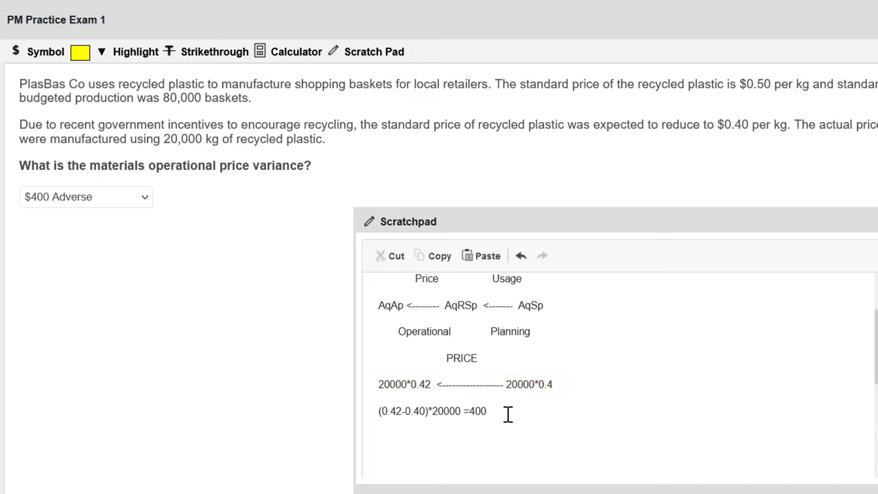
text(A)
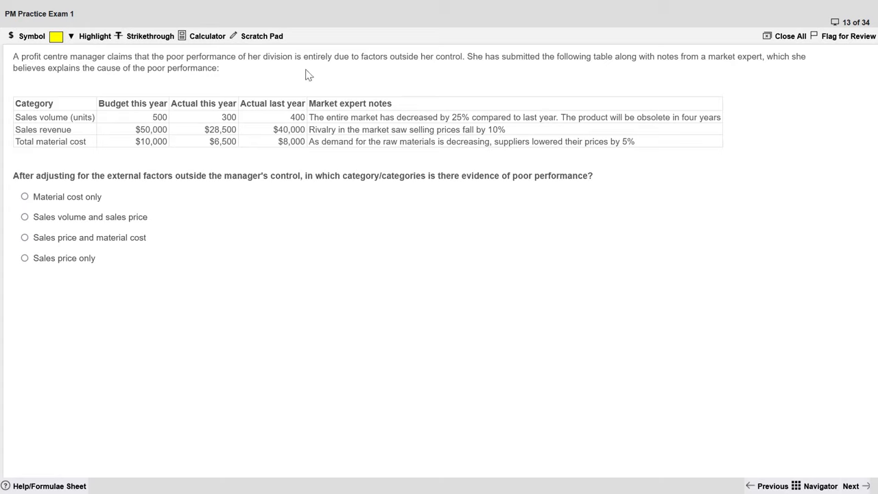
- Open the scratchpad on the profit centre manager question, place it below the question text and erase all its old notes
click(267, 37)
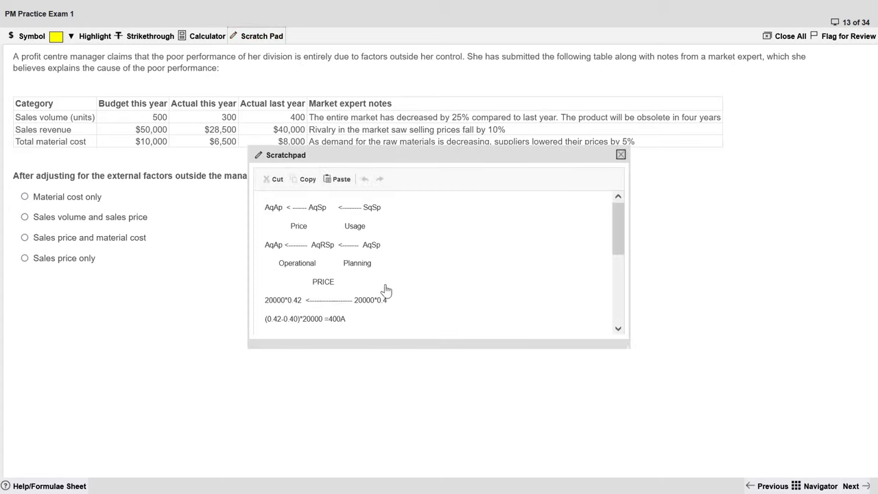
drag(463, 162, 461, 180)
drag(410, 237, 397, 199)
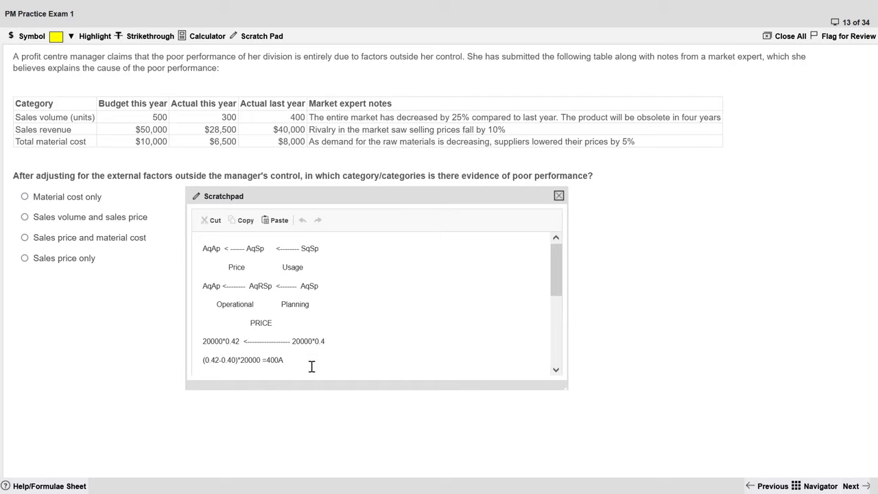
drag(310, 364, 291, 341)
shift+click(197, 233)
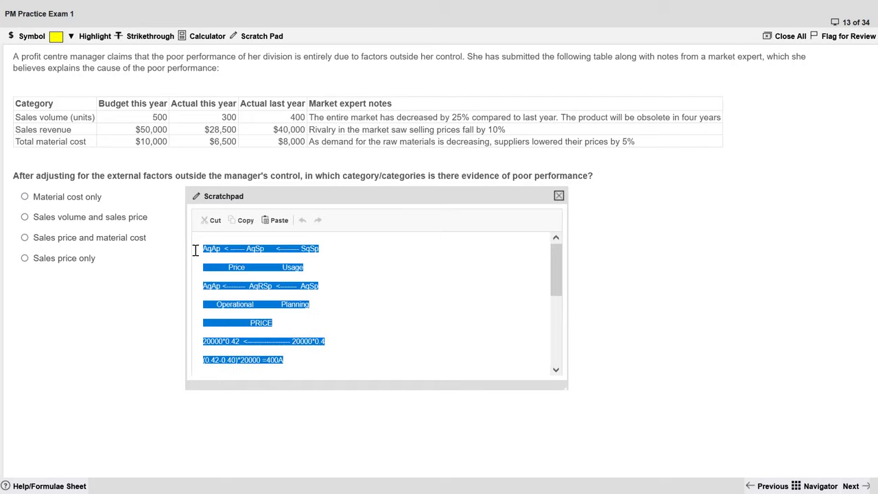
key(BackSpace)
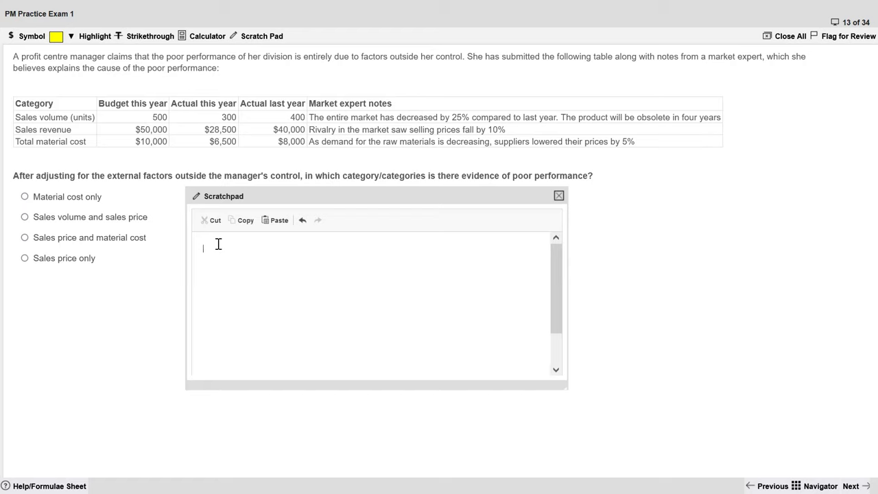
text(sv)
key(Return)
text(SR)
key(Return)
text(TMC)
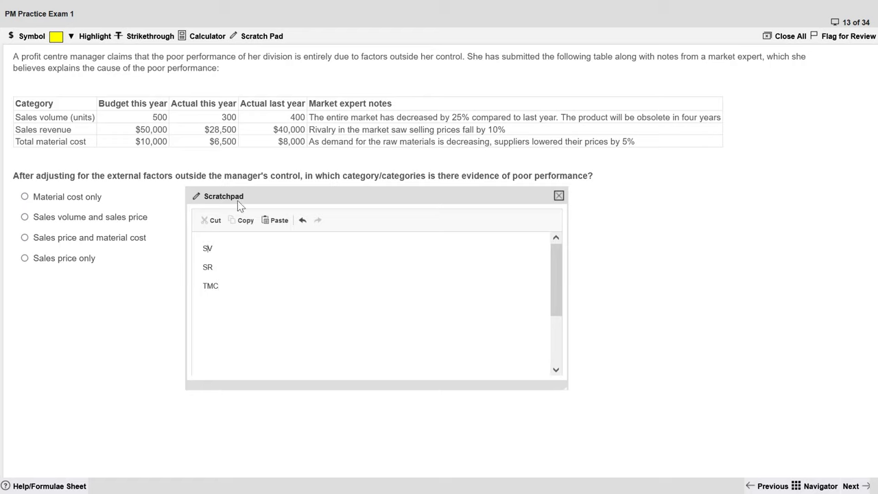
click(245, 248)
text(400*0.75=300)
click(247, 268)
key(ctrl+a)
key(BackSpace)
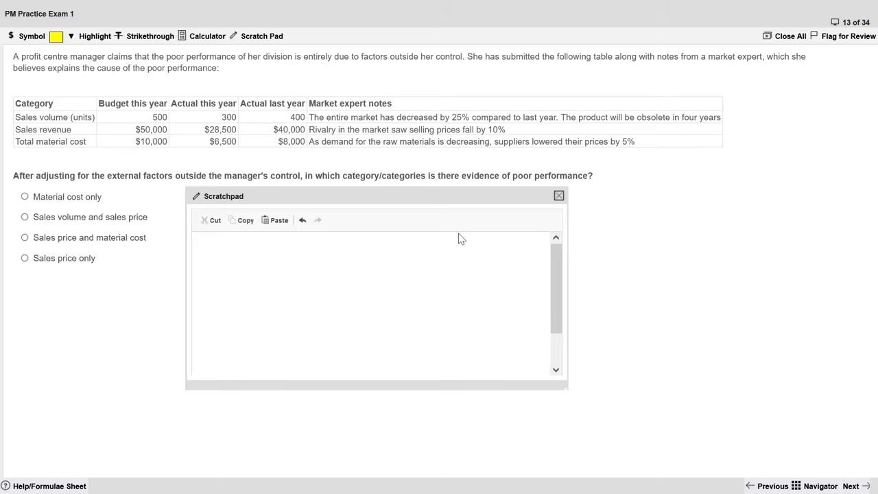
- Write the labels SV, TR and TMC on separate lines in the scratchpad
text(SV)
key(Return)
key(Return)
key(Return)
key(Return)
key(Return)
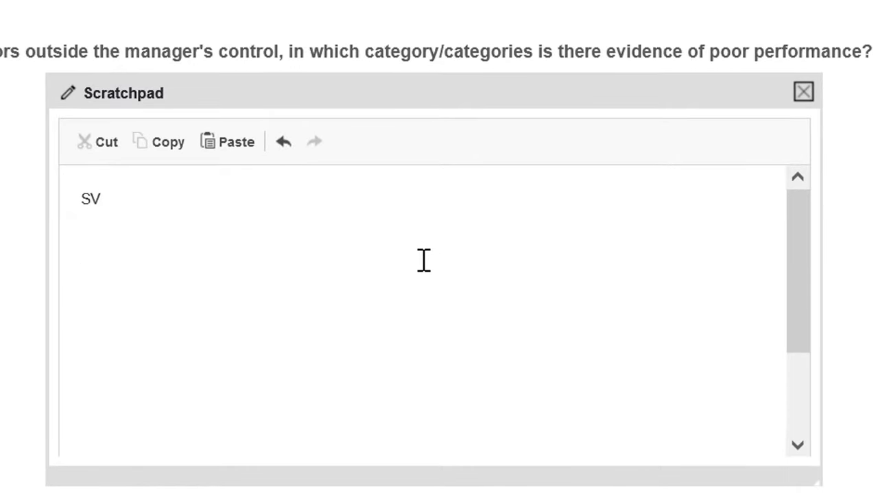
text(TR)
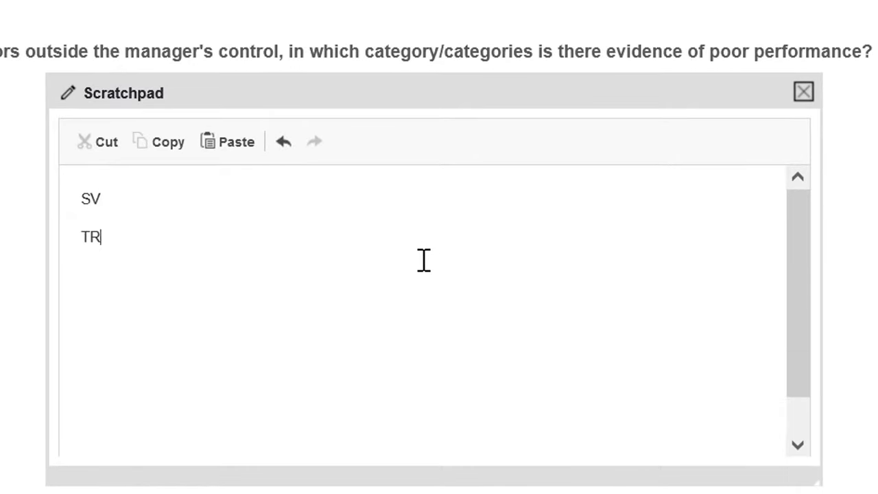
key(Return)
text(TMC)
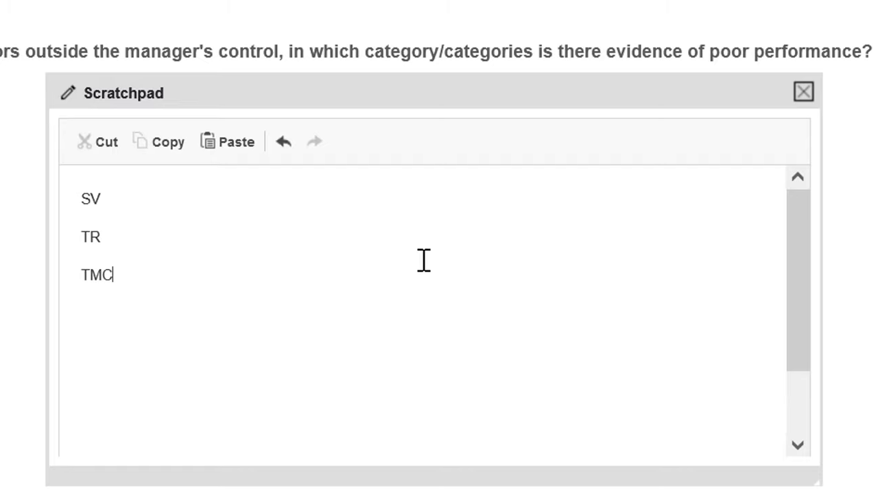
- Write the market-adjusted sales volume calculation "400*0.75=300" beside the SV label
key(Up)
key(Up)
key(Home)
click(286, 190)
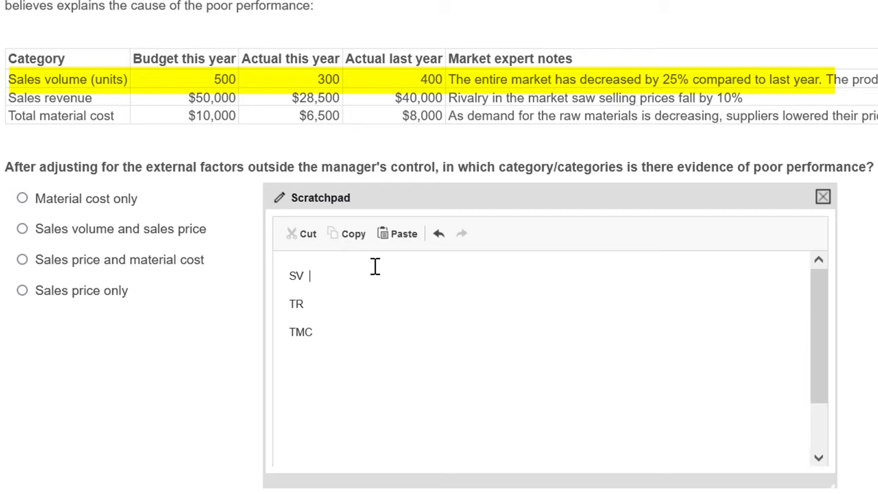
text(400*0.75=300)
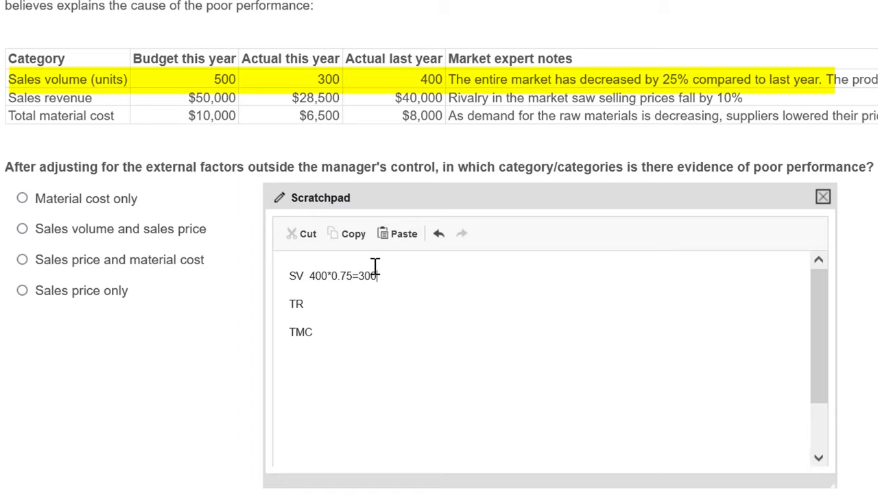
- Write the adjusted sales revenue calculation "100*0.9=90*300=27000" beside the TR label
click(485, 303)
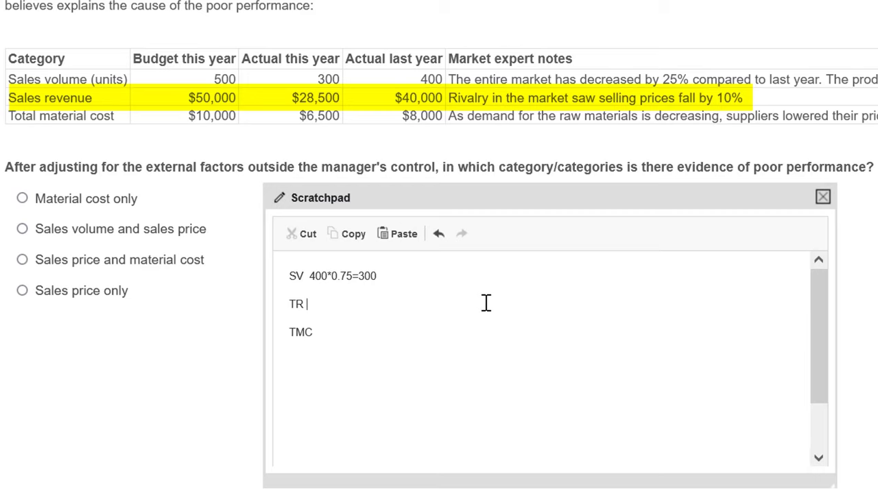
text(100)
text(*0.9=90)
text(*3)
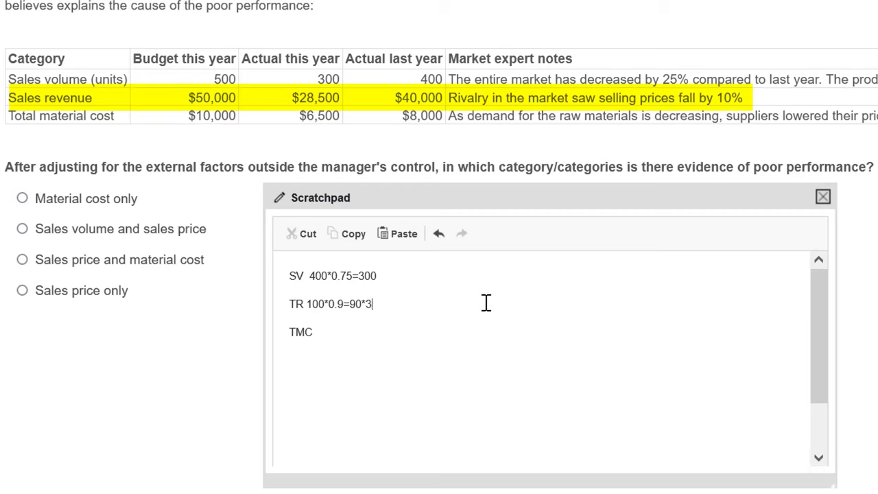
text(00=27000)
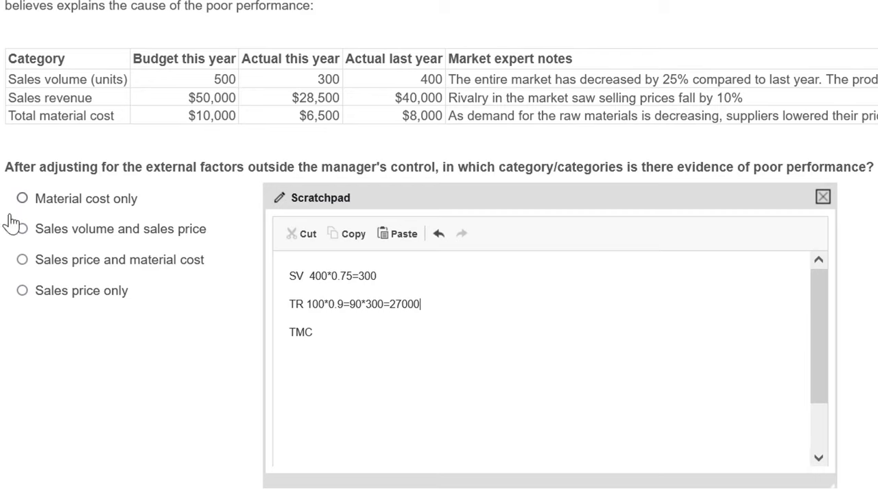
- Write the adjusted material cost calculation "20*0.95=19*300 = 5700" beside the TMC label and choose "Material cost only" as the answer
click(388, 330)
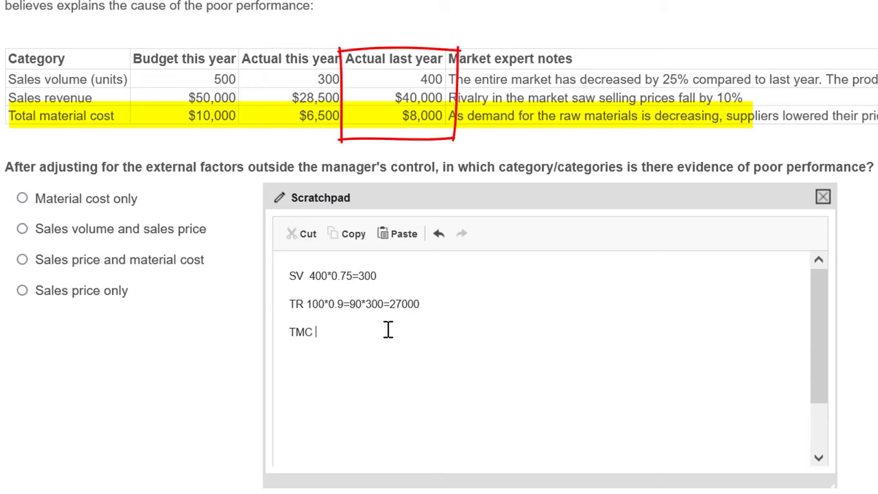
text(20)
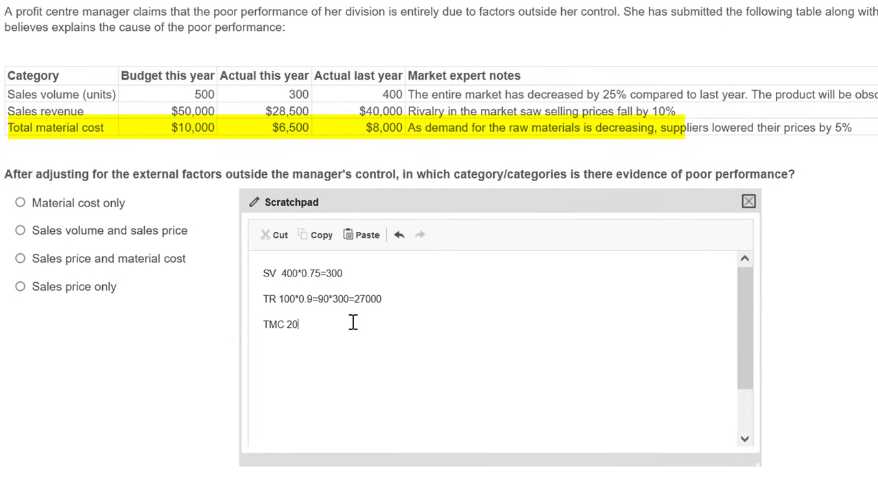
text(*)
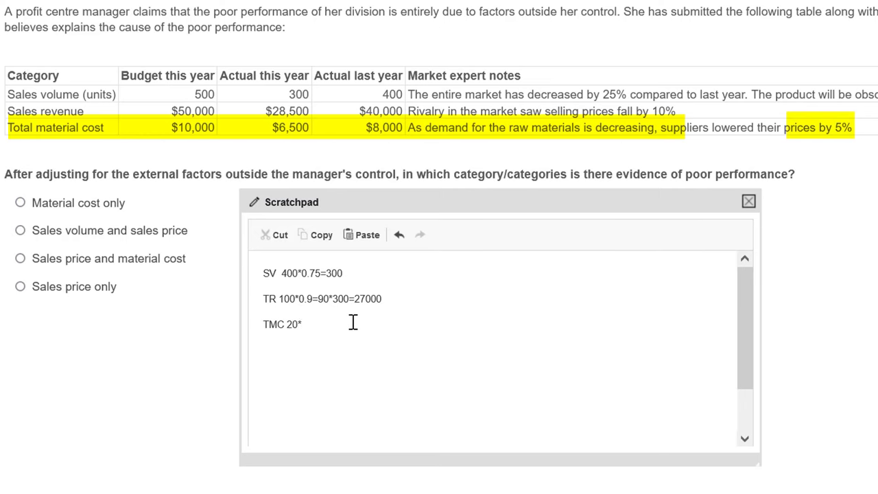
text(0.9)
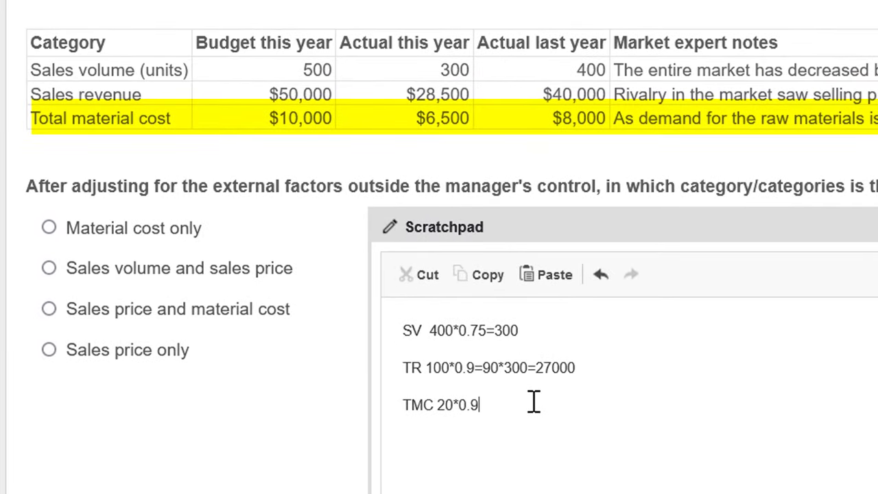
text(5=)
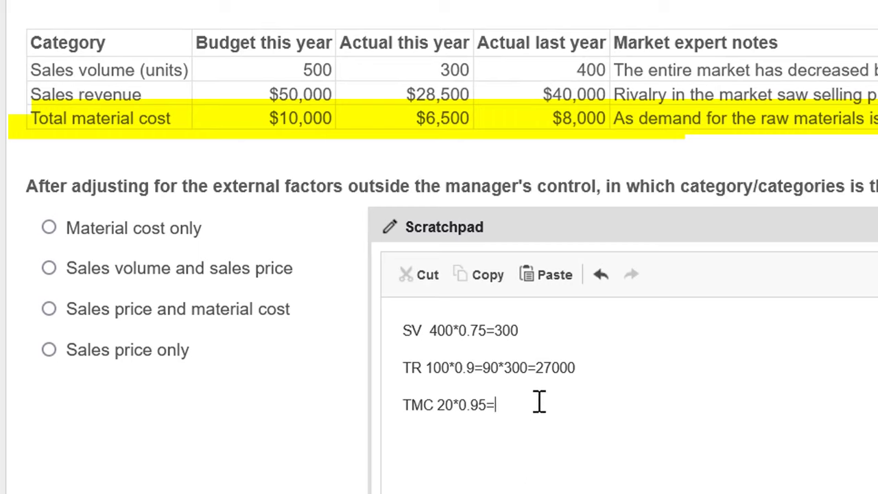
text(19)
text(*300)
click(624, 404)
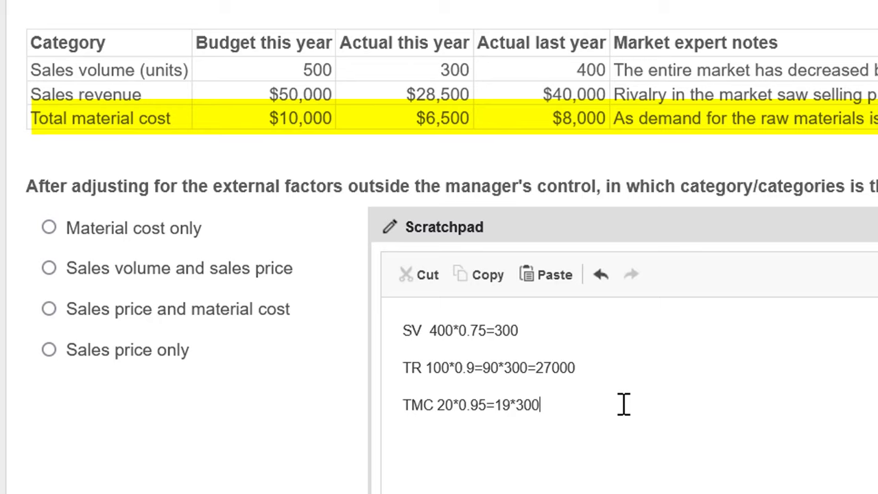
text(= 5700)
click(125, 232)
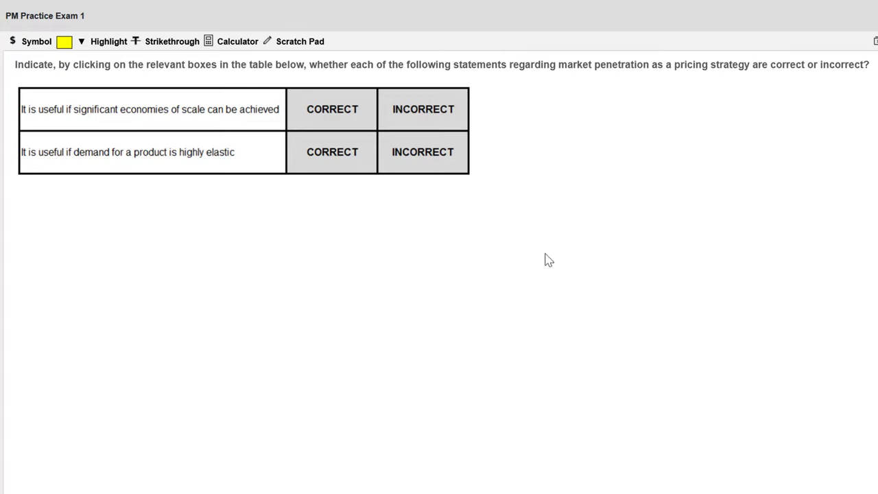
- Mark both market penetration statements, on economies of scale and on highly elastic demand, as CORRECT
click(338, 121)
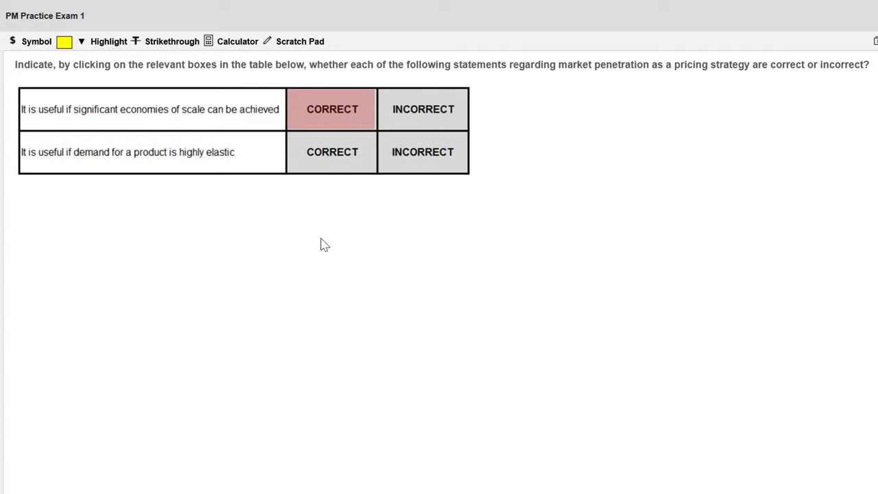
click(306, 151)
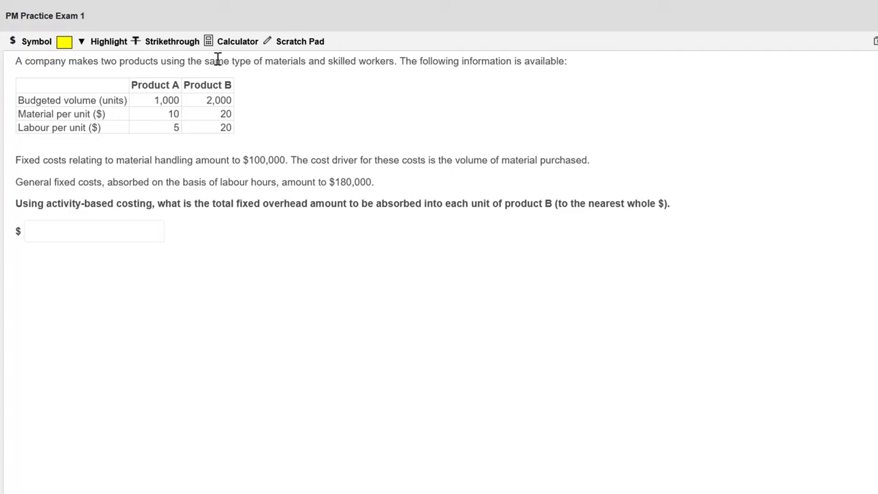
- Clear the previous SV, TR and TMC calculations from the scratchpad and move it below the question text
click(284, 45)
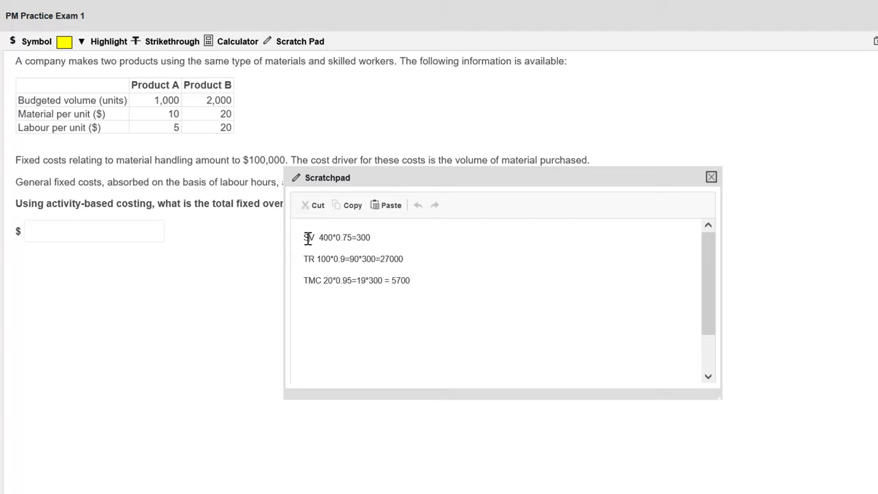
drag(310, 237, 303, 237)
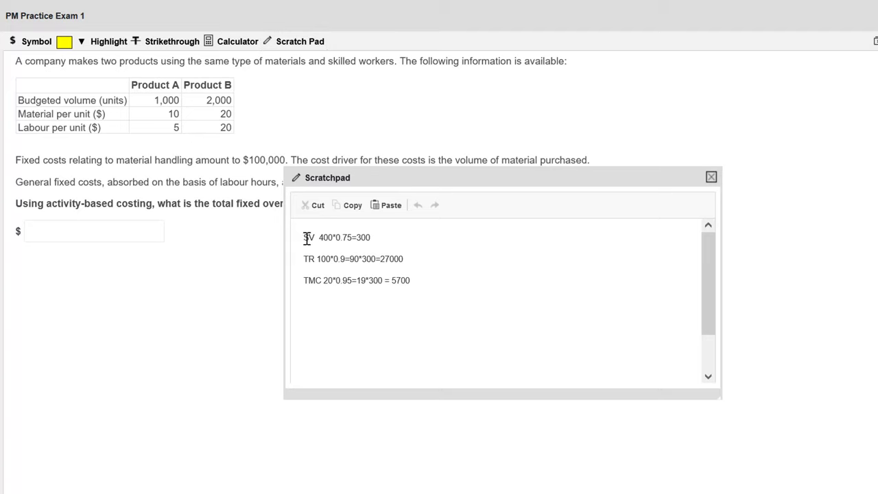
shift+click(417, 280)
click(417, 281)
key(BackSpace)
key(BackSpace)
key(BackSpace)
key(BackSpace)
key(BackSpace)
key(BackSpace)
key(BackSpace)
key(BackSpace)
key(BackSpace)
key(BackSpace)
key(BackSpace)
key(BackSpace)
key(BackSpace)
key(BackSpace)
key(BackSpace)
key(BackSpace)
key(BackSpace)
key(BackSpace)
key(BackSpace)
key(BackSpace)
key(BackSpace)
key(BackSpace)
key(BackSpace)
key(BackSpace)
key(BackSpace)
key(BackSpace)
key(BackSpace)
key(BackSpace)
key(BackSpace)
key(BackSpace)
key(BackSpace)
key(BackSpace)
key(BackSpace)
key(BackSpace)
key(BackSpace)
key(BackSpace)
key(BackSpace)
key(BackSpace)
key(BackSpace)
key(BackSpace)
key(BackSpace)
key(BackSpace)
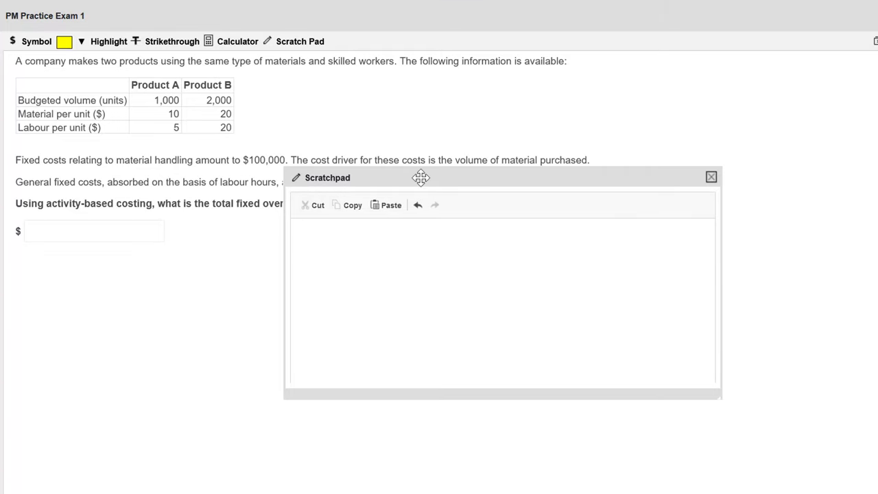
click(421, 177)
drag(269, 289, 314, 231)
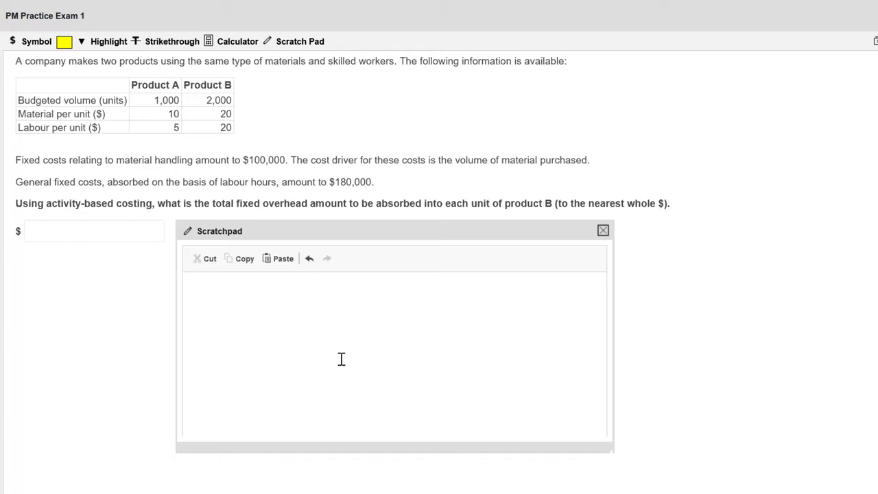
- Write the two fixed cost lines "MH 100000" and "GFO 180000" in the scratchpad
click(206, 293)
text(MF)
key(Return)
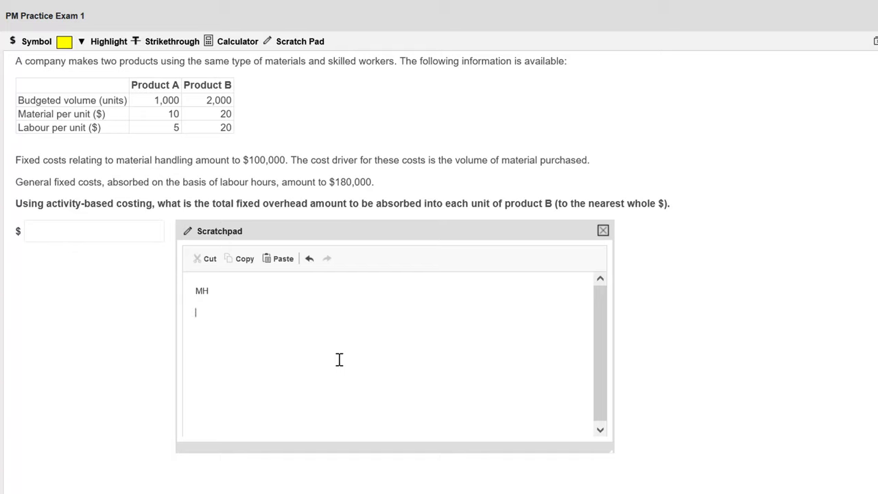
text(GFO)
text(100000 GFO)
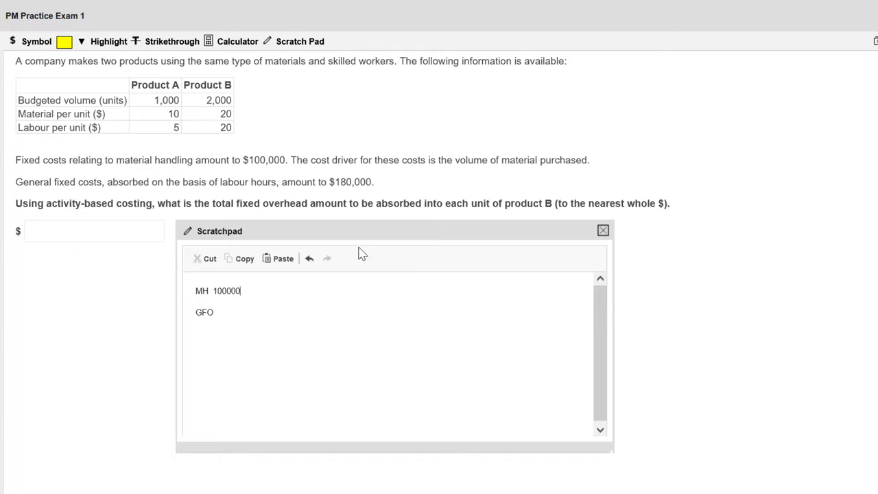
text( 180000)
- Add the total material formula "(100*10+2000*20)" after 100000 on the MH line
click(264, 294)
text((1000*1)
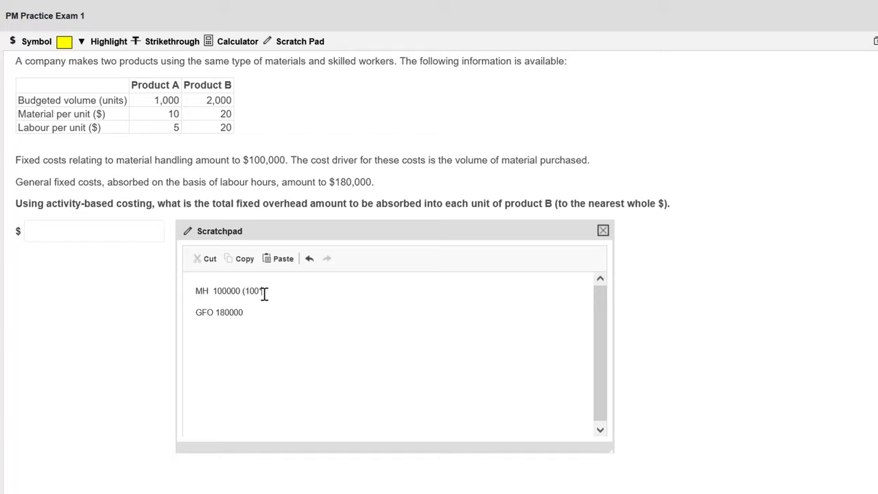
text(0)
text(+20)
text(00)
text(*20))
- Add the total labour formula "(1000*5 +2000*20)" after 180000 on the GFO line
text(()
text(100)
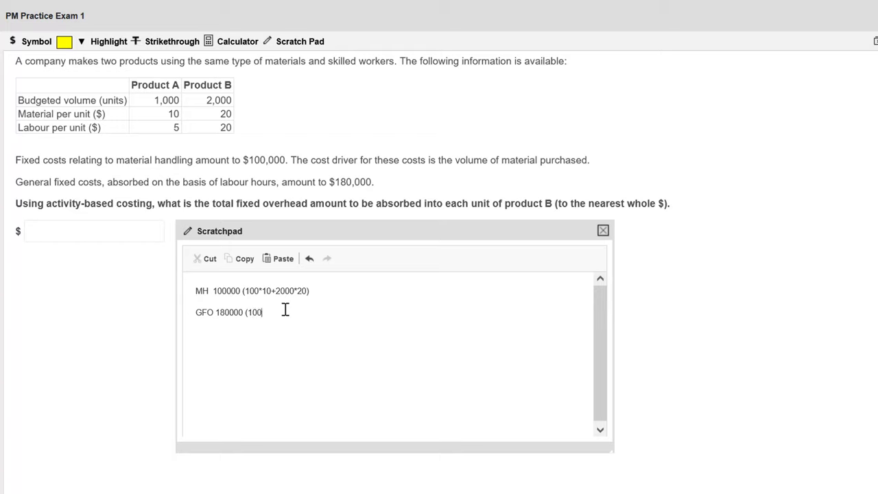
text(0*5 +2000*200)
key(BackSpace)
text())
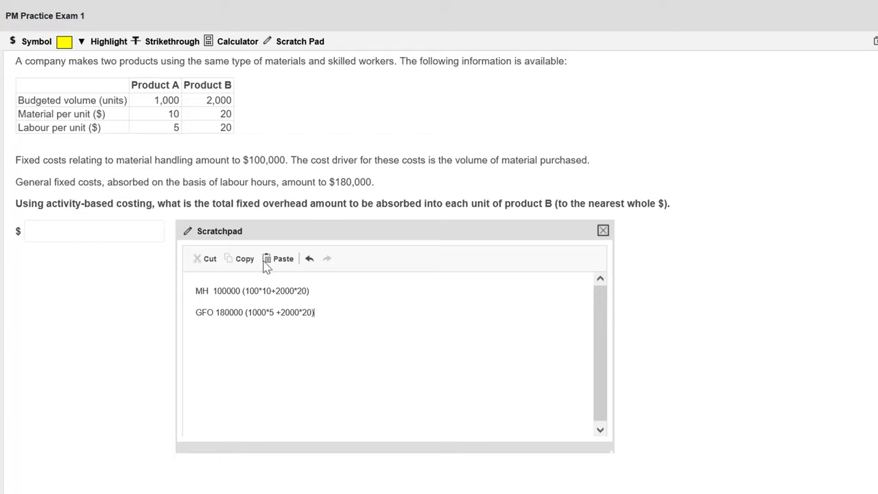
- Write the driver totals after the formulas, 50000 on the MH line and 45000 on the GFO line
click(345, 285)
text(50000)
key(Down)
text(45000)
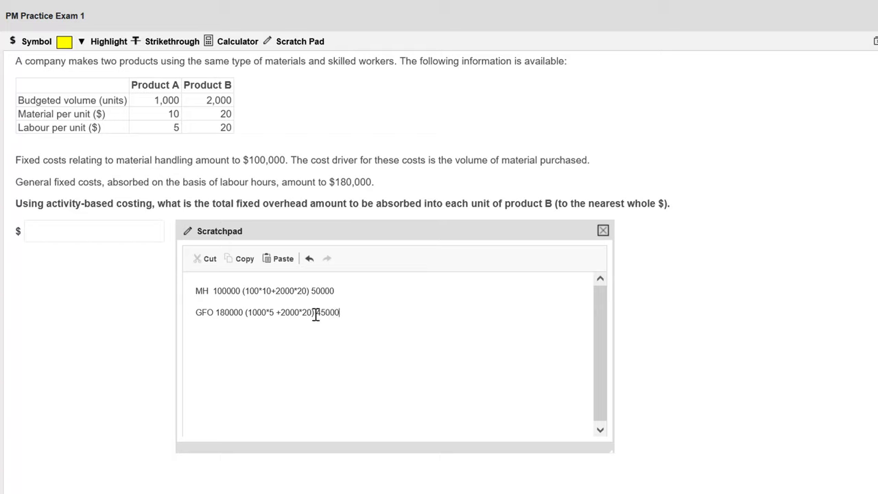
drag(309, 291, 245, 291)
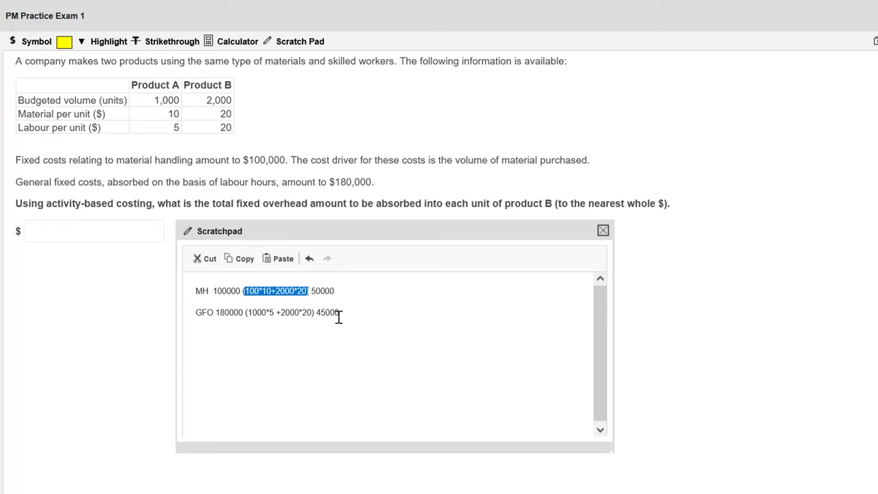
key(Delete)
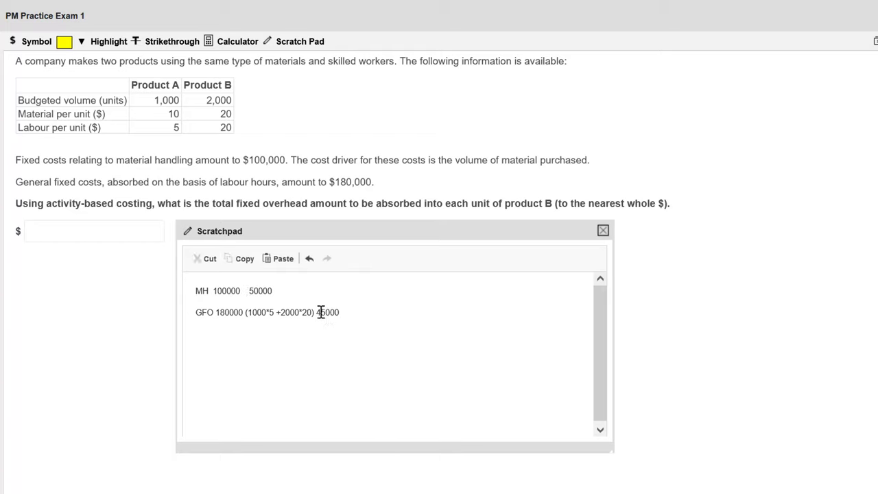
drag(321, 312, 297, 312)
click(305, 311)
key(ctrl+z)
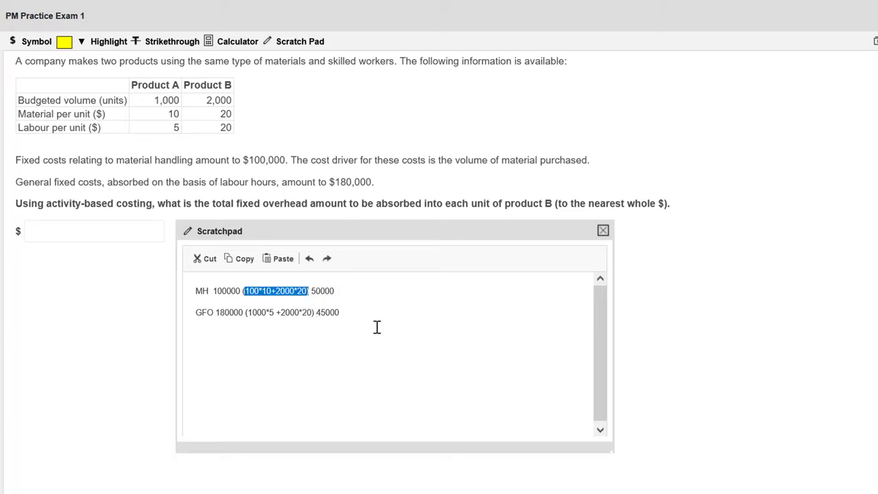
click(182, 325)
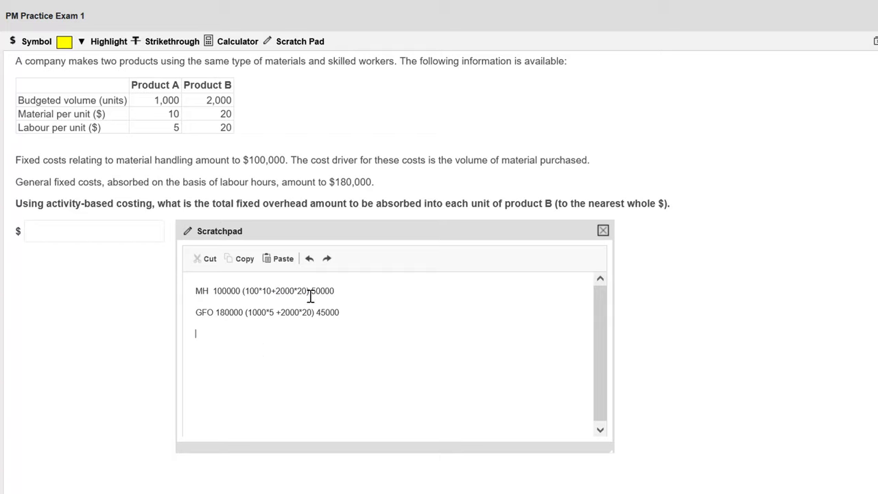
drag(308, 293, 284, 292)
click(445, 278)
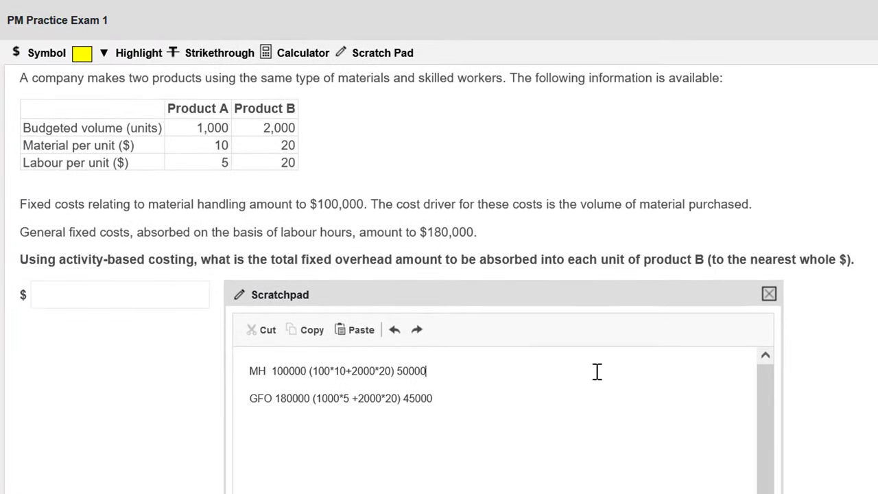
- Remove the bracketed formulas from the MH and GFO lines, keeping only the fixed costs and driver totals
drag(394, 372, 309, 378)
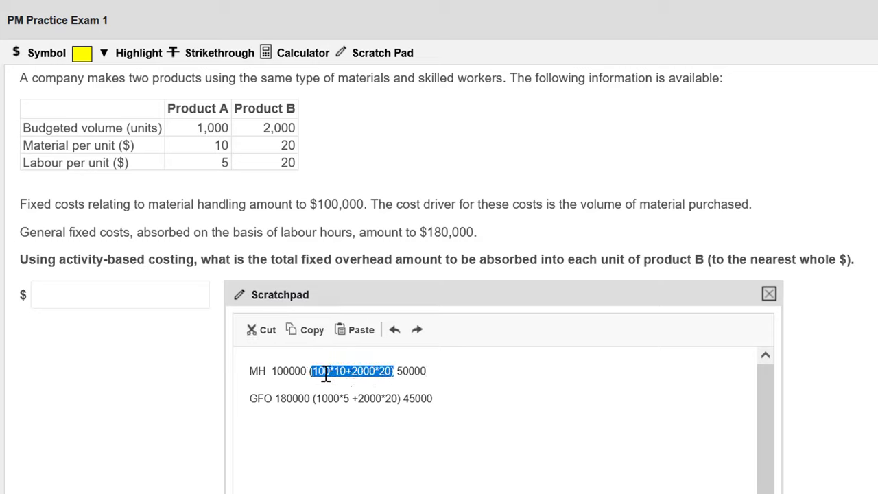
key(Delete)
key(BackSpace)
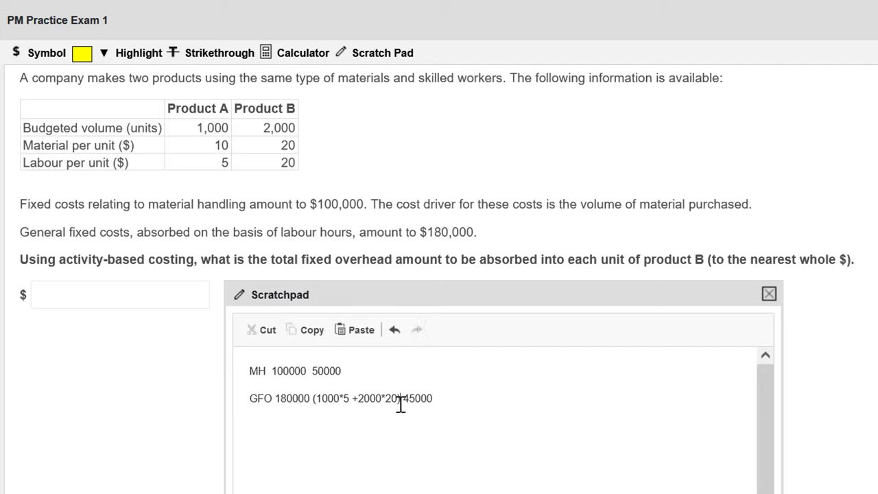
drag(400, 404, 313, 402)
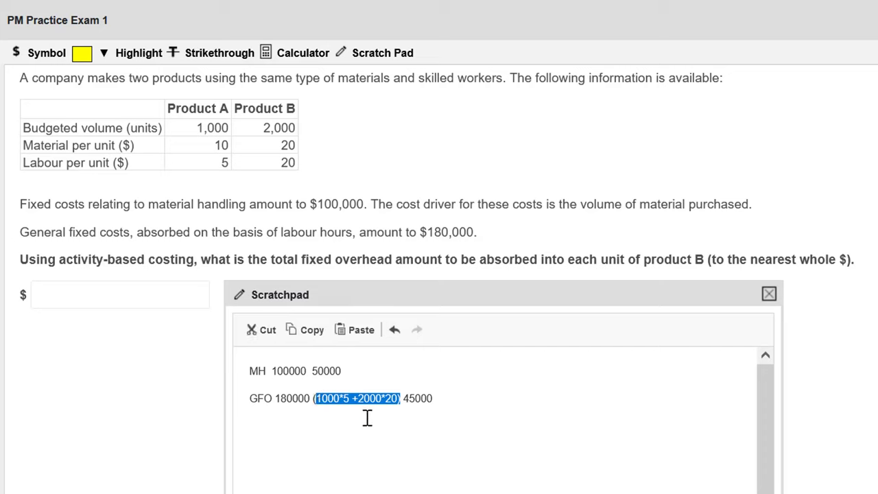
key(BackSpace)
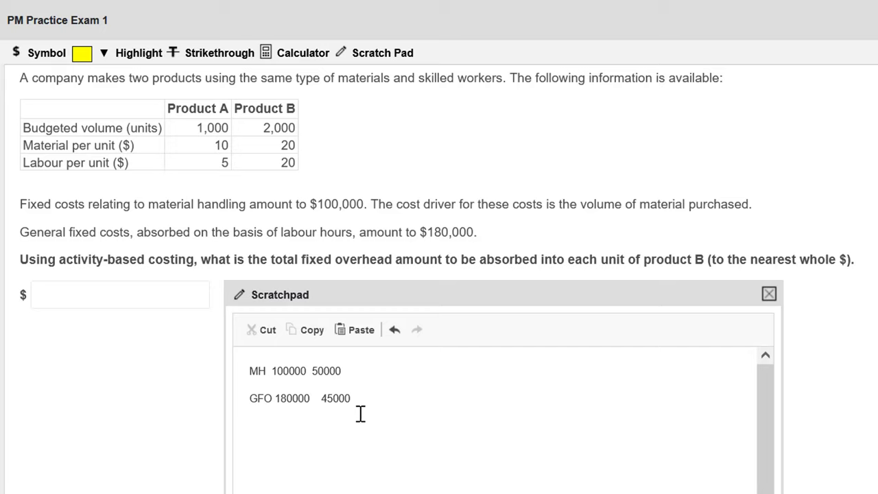
- Insert product B's material share "* 40000/" between 100000 and 50000 on the MH line
click(318, 371)
key(Return)
key(BackSpace)
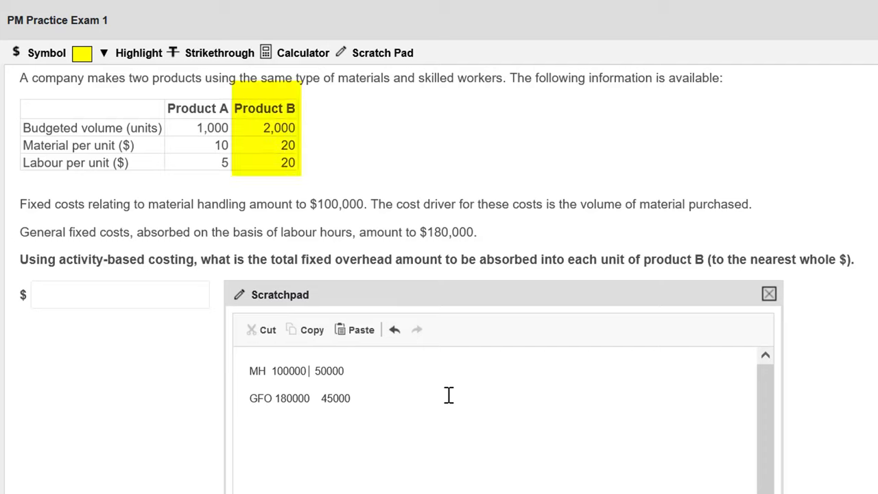
text(* 40000 )
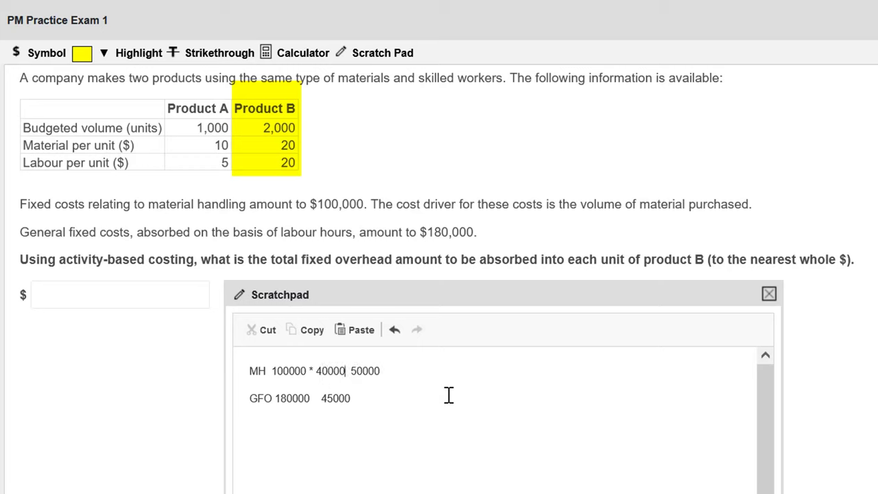
text(/)
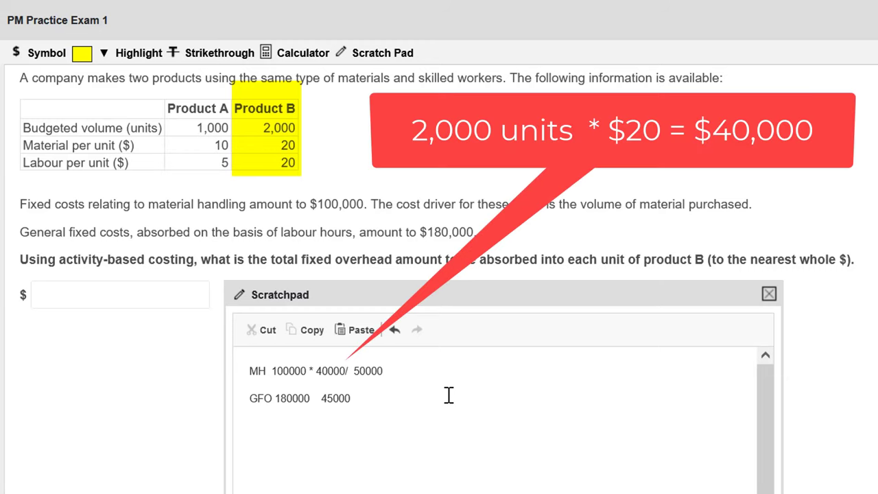
- Insert product B's labour share "* 40000 /" between 180000 and 45000 on the GFO line
key(Left)
key(Left)
key(Left)
key(Left)
key(Left)
key(Left)
key(Left)
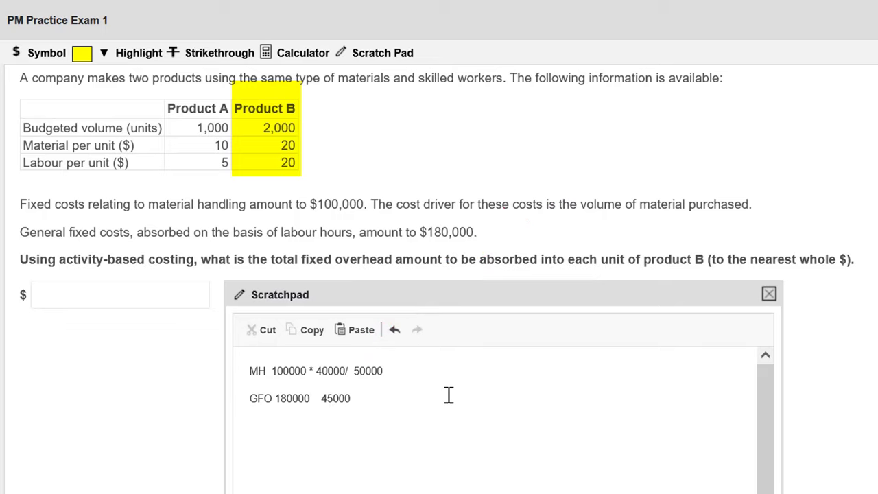
text(*)
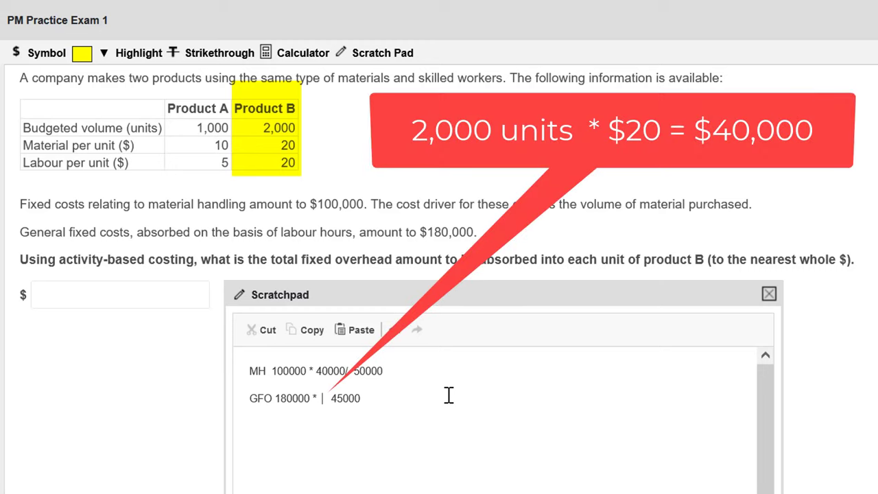
text(40000)
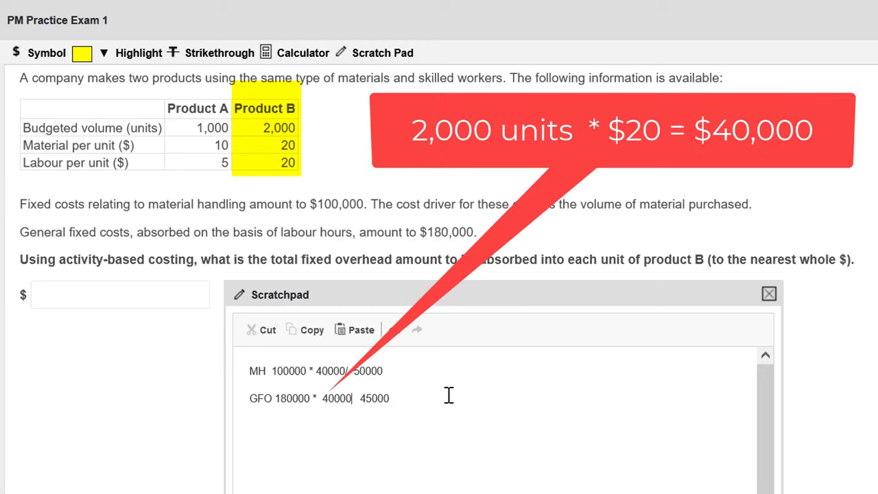
text( /)
key(Right)
key(Delete)
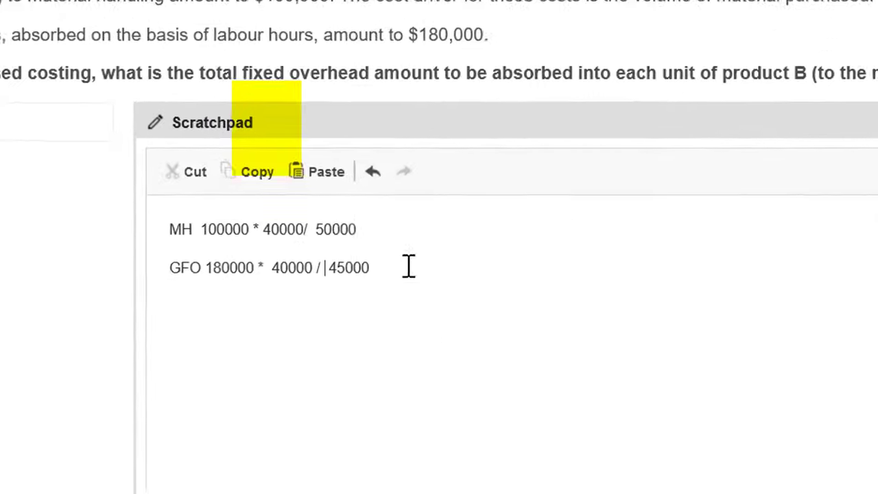
- Complete both apportionments by adding "= 80000" to the MH line and "= 160000" to the GFO line
click(617, 226)
text(=)
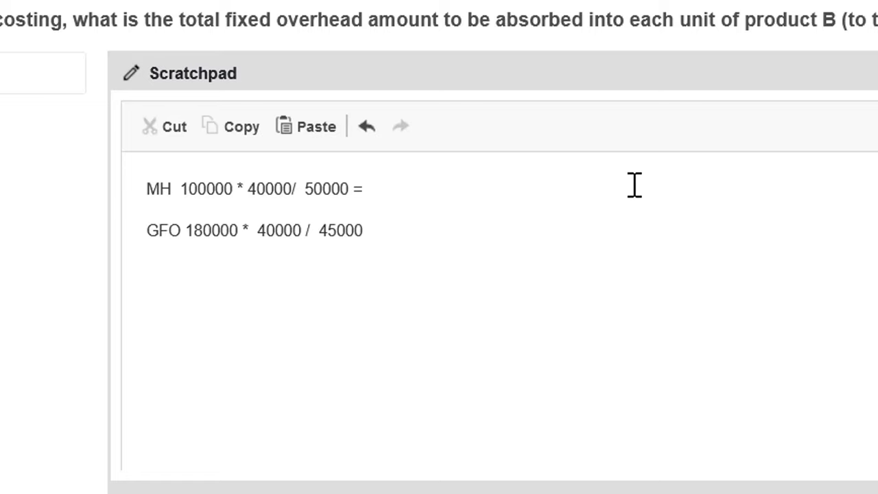
text(80000)
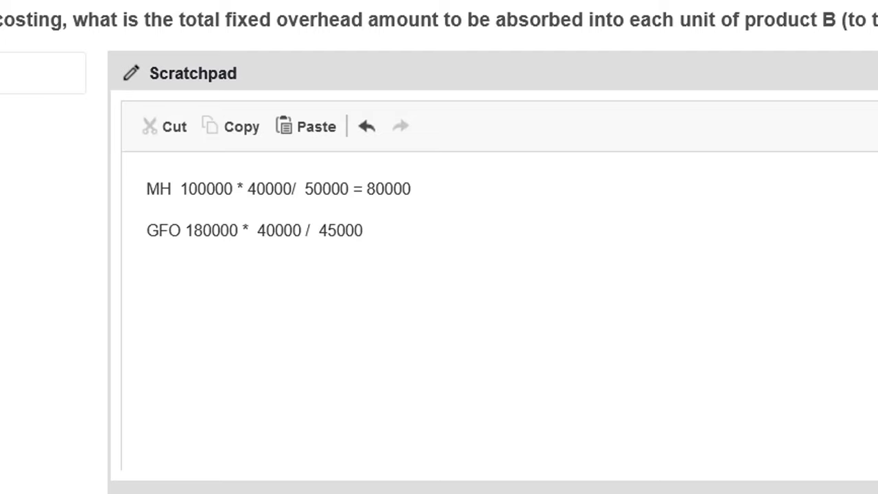
click(391, 228)
text(= 16)
key(BackSpace)
key(BackSpace)
text(160)
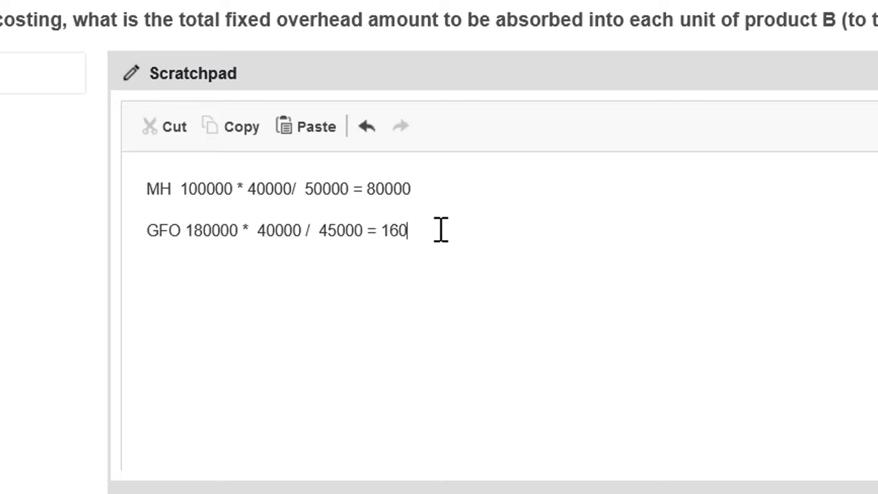
text(000)
- Write "Total for B = 240,000 / 2000 = 120" on a new scratchpad line and enter 120 as the answer
key(Return)
text(Total for B =)
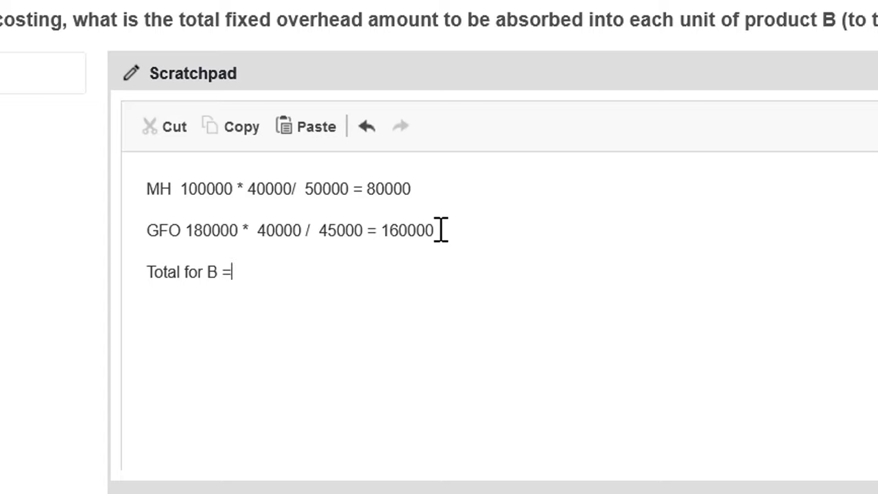
text(240,000)
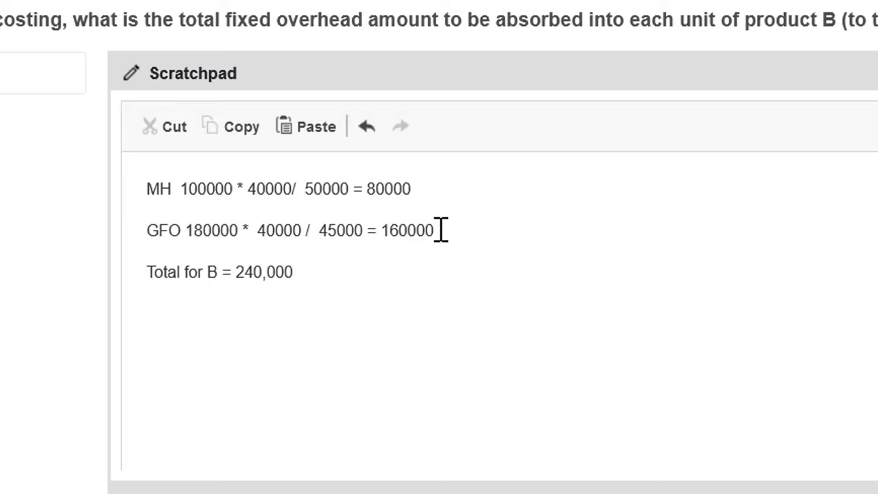
text( / 2000)
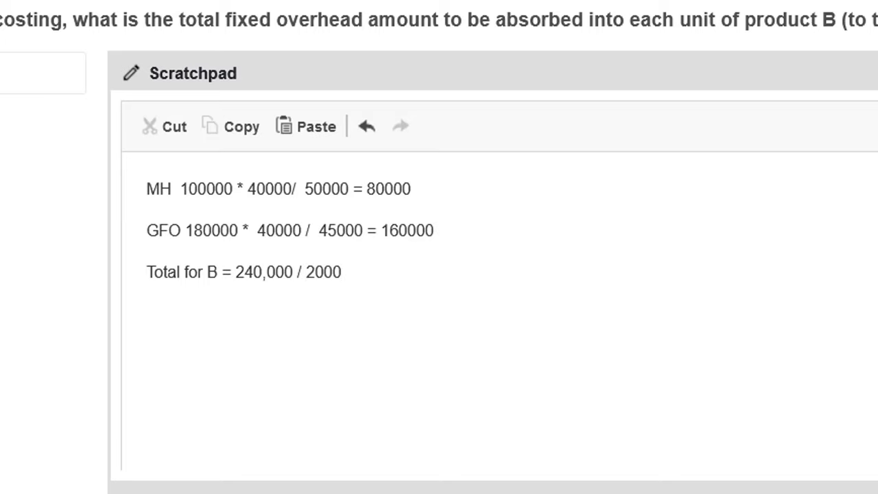
text( = 120)
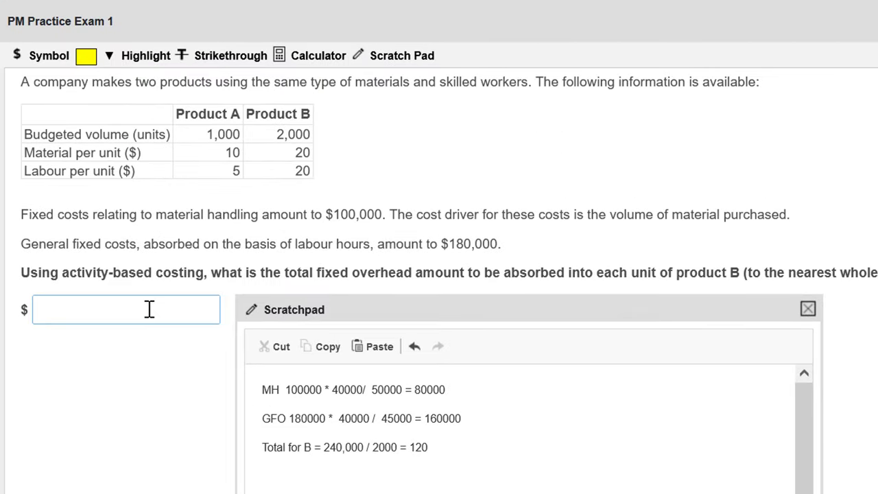
text(120)
drag(439, 295, 786, 325)
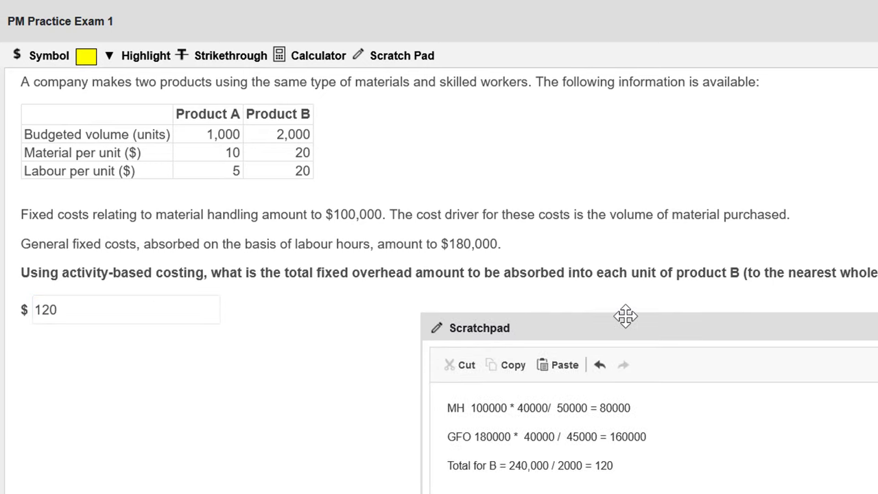